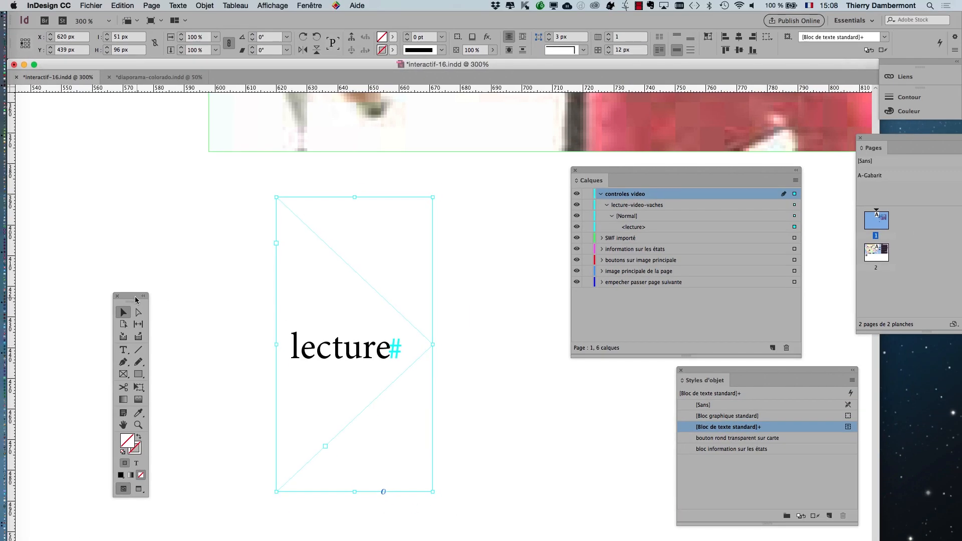
Step: Show the document's colour swatches (Nuancier) beside the lecture triangle, clear of the shape
drag(131, 301, 78, 269)
drag(357, 297, 263, 288)
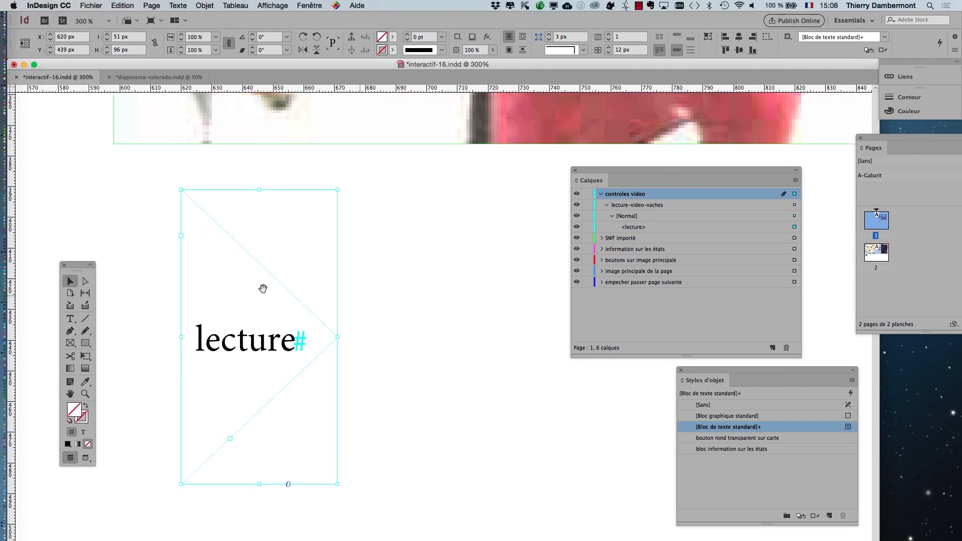
click(309, 5)
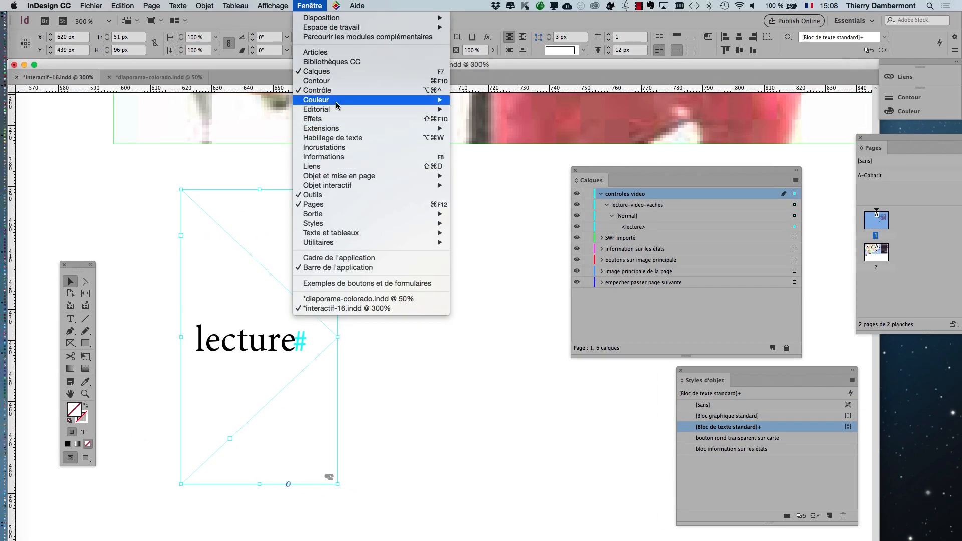
mouse_move(337, 104)
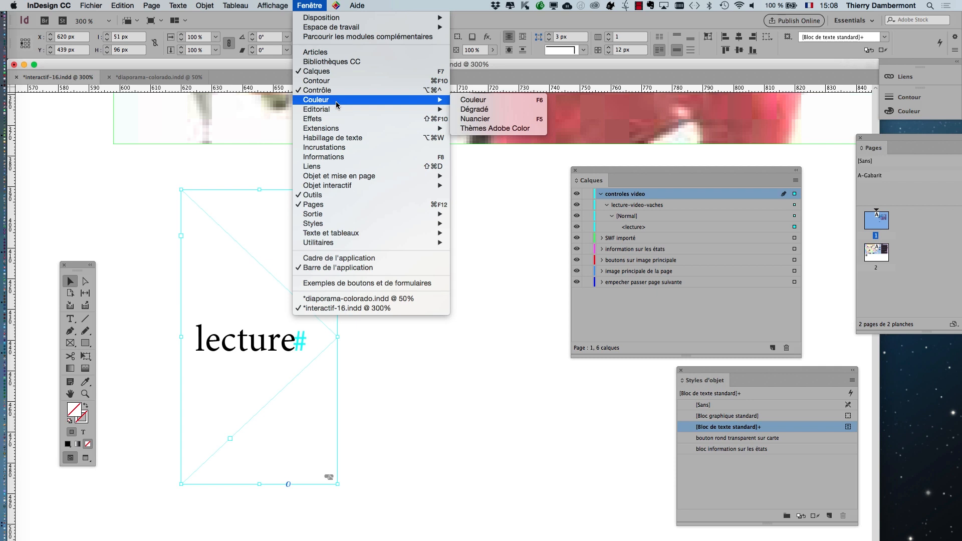
click(473, 119)
drag(428, 274, 458, 194)
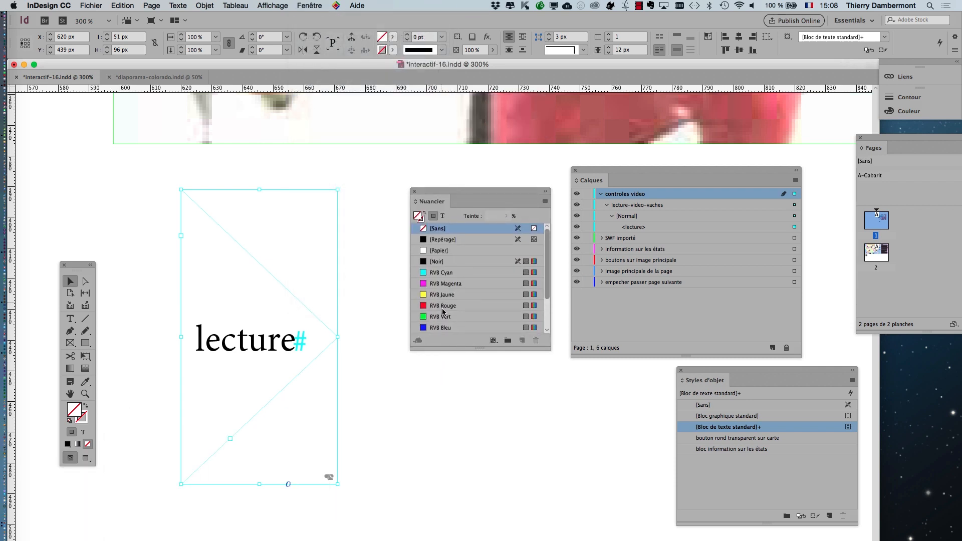
Step: Enlarge the swatch list, try the c90m0y77k0 green on the triangle, and settle on RVB Vert as its fill
click(437, 317)
drag(549, 350, 559, 437)
click(485, 373)
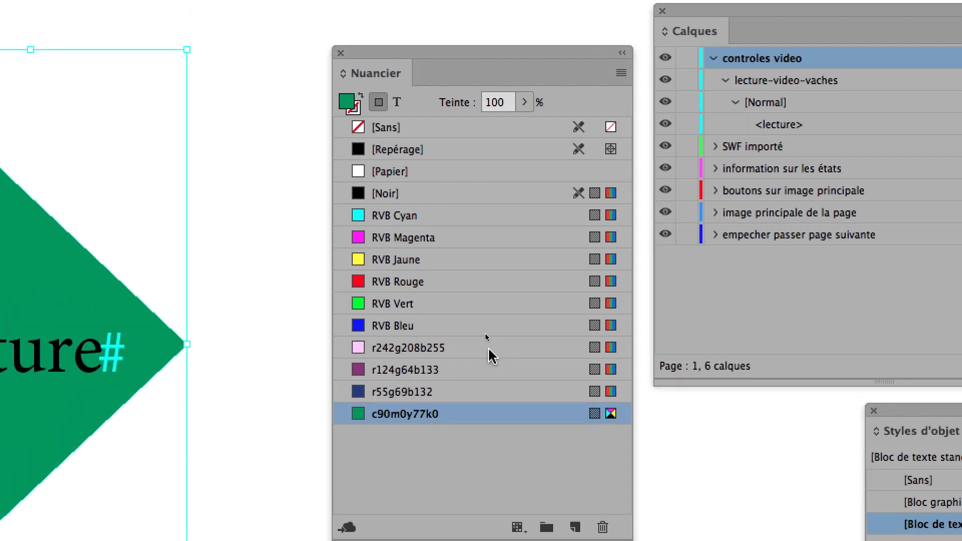
click(479, 262)
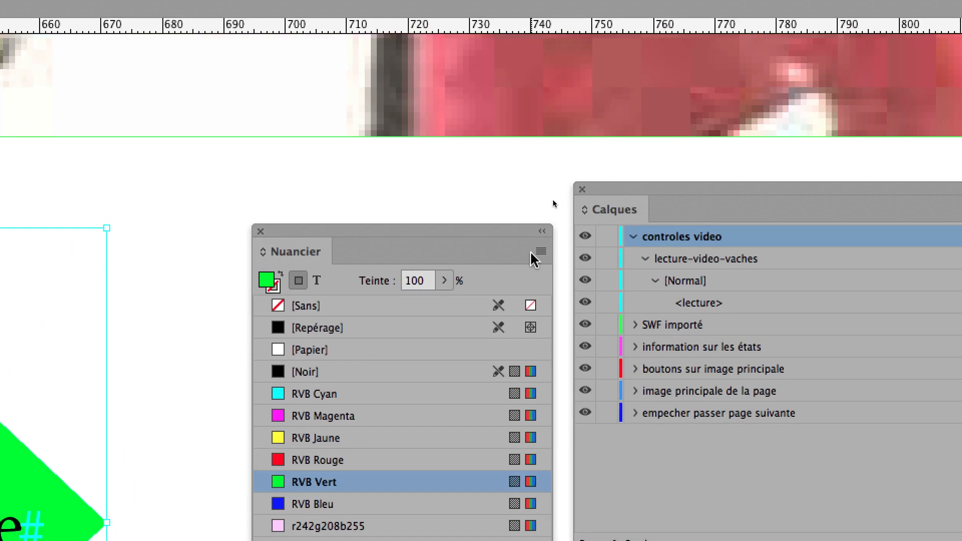
Step: Create a new RGB colour swatch with red 59, green 172 and blue 0 for the triangle's fill
click(616, 130)
click(544, 260)
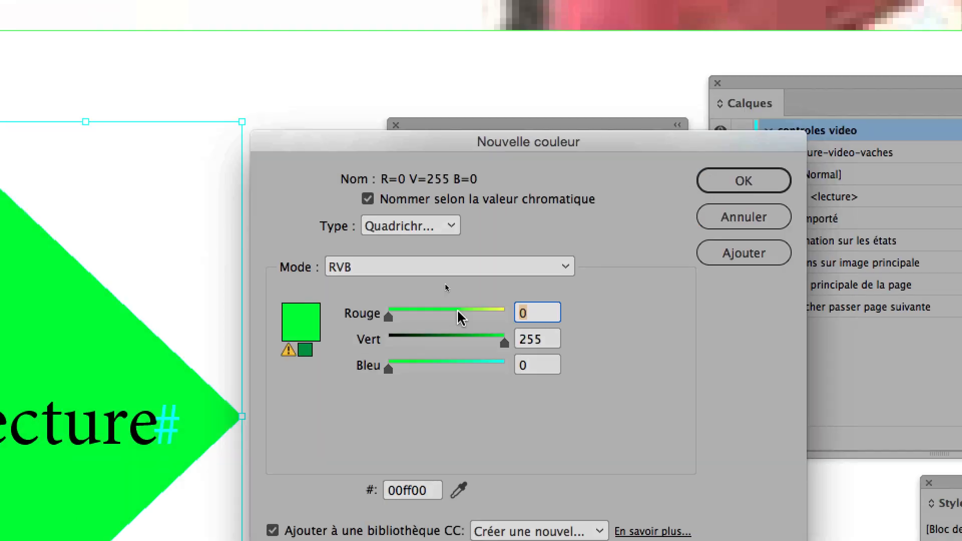
text(151)
drag(515, 323, 423, 315)
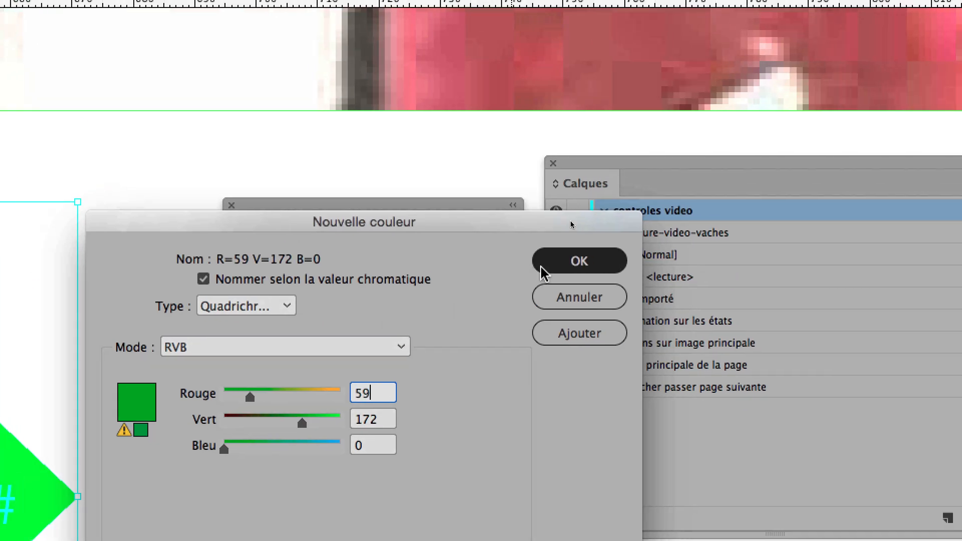
click(749, 177)
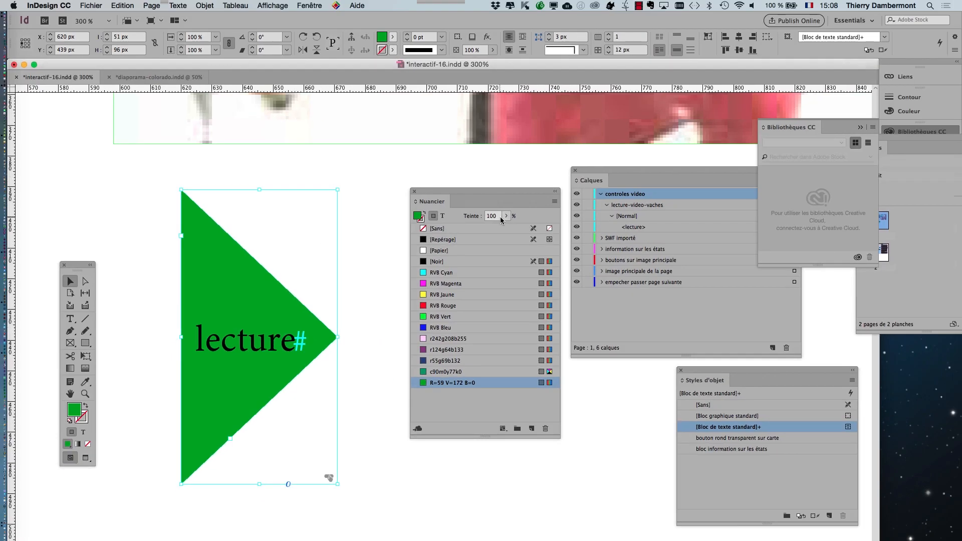
Step: Lighten the new green swatch to red 158, green 214 and blue 129 with the preview on
double_click(500, 382)
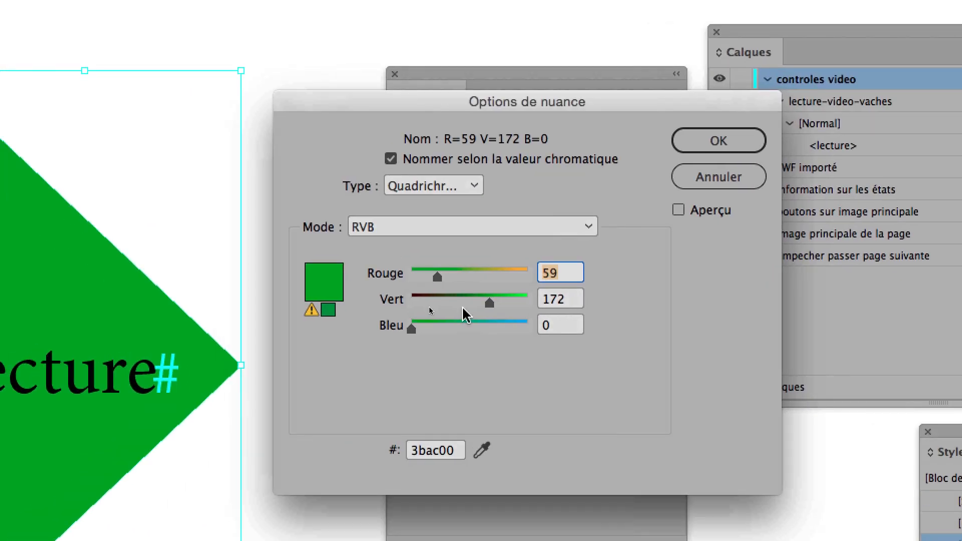
drag(462, 307, 482, 308)
click(536, 284)
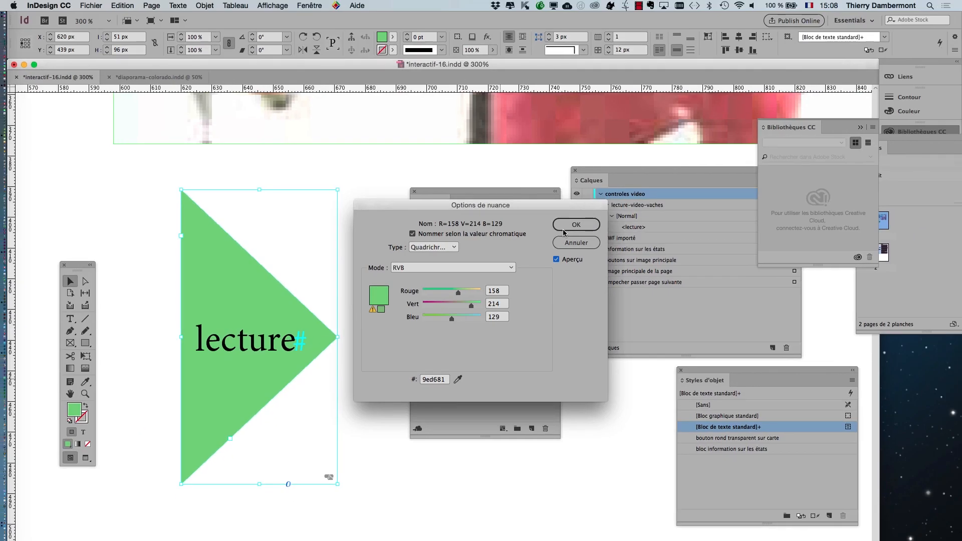
click(933, 197)
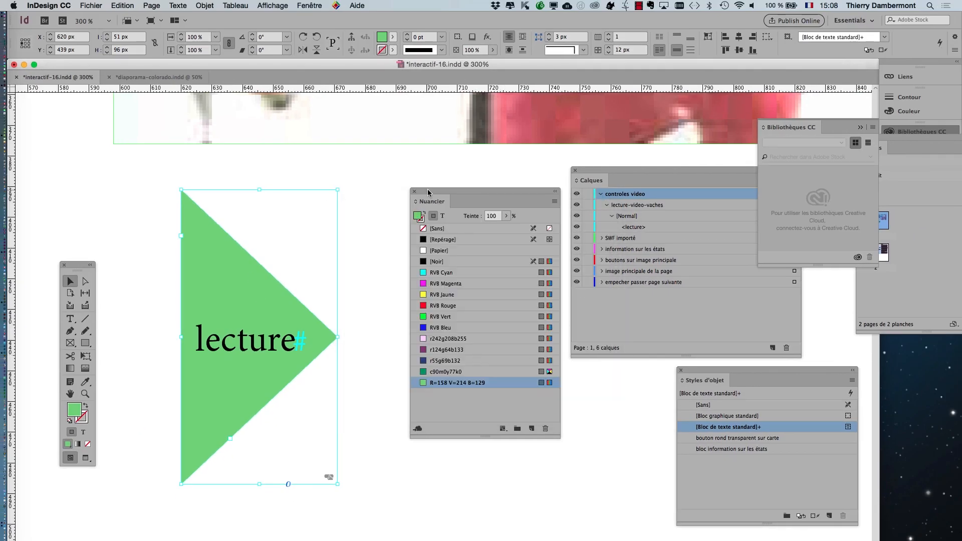
Step: Add the Biseau et estampage effect to the lecture triangle
click(205, 6)
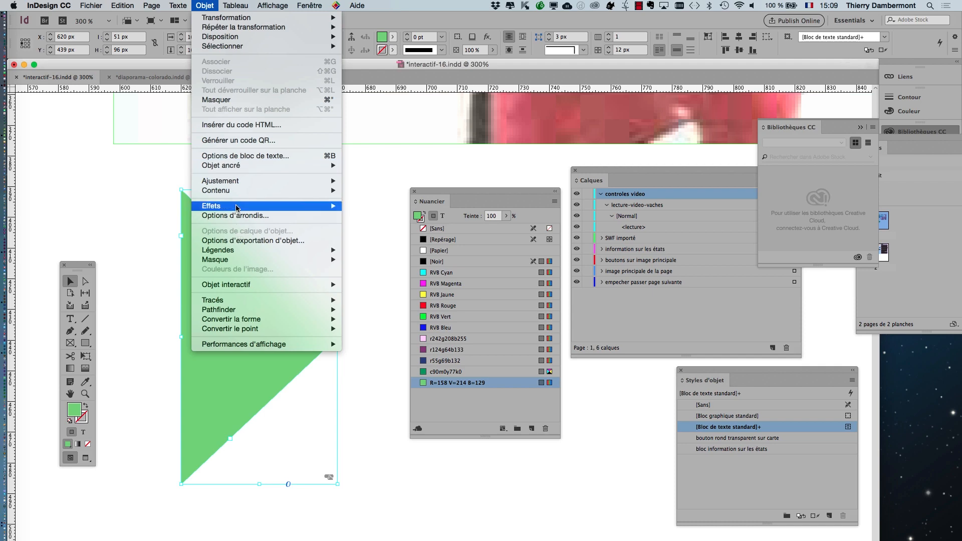
mouse_move(316, 207)
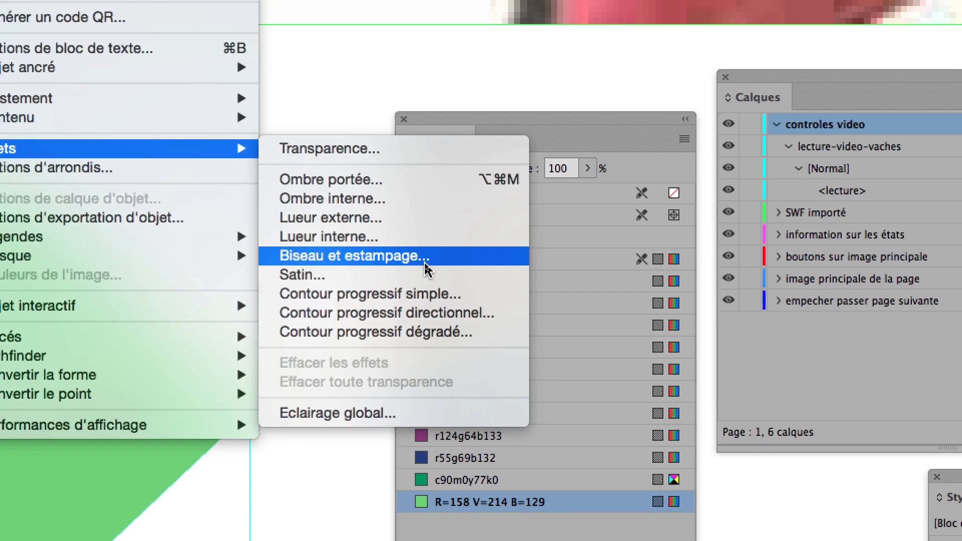
click(426, 269)
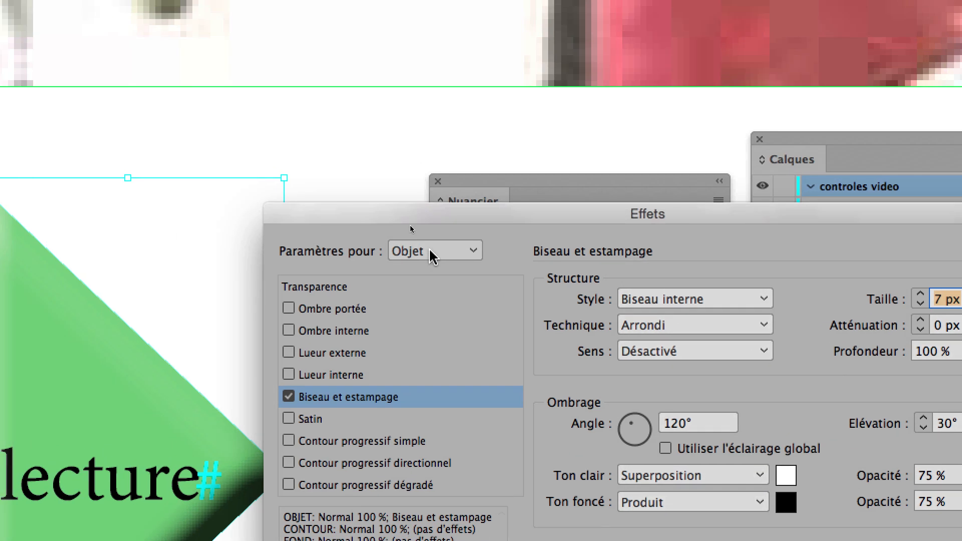
Step: Check the effect targets, then turn off Biseau et estampage for the whole object (Objet)
click(344, 206)
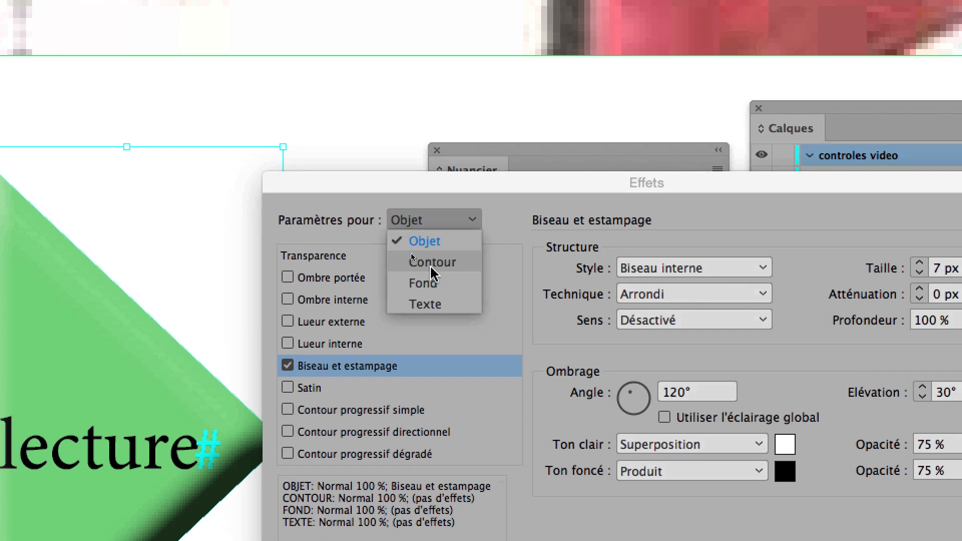
click(431, 274)
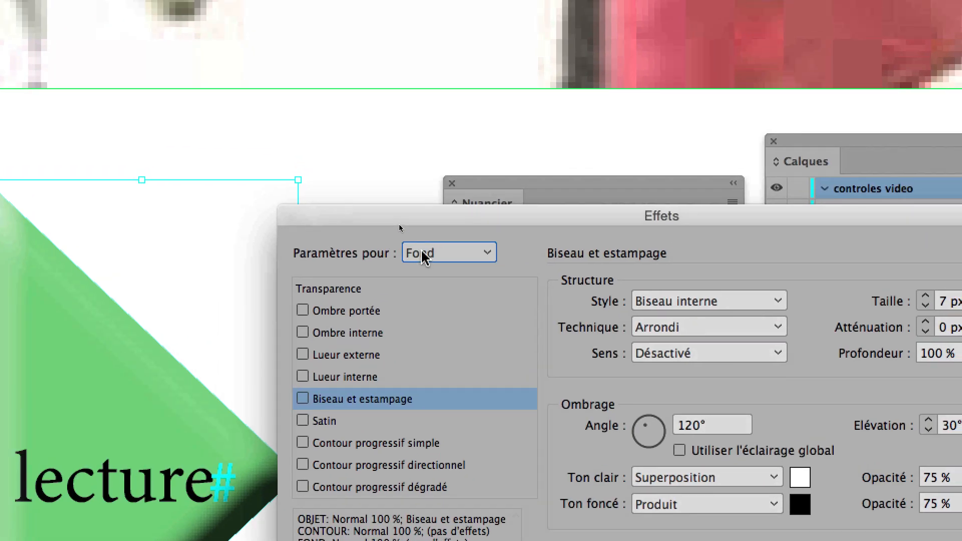
click(458, 159)
click(463, 182)
click(351, 316)
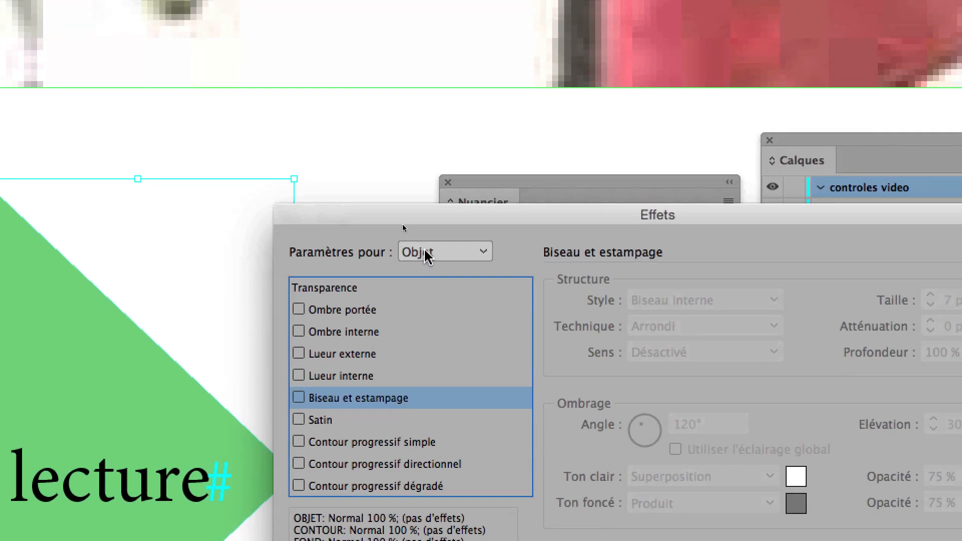
Step: Apply Biseau et estampage to the triangle's fill (Fond) only
click(481, 171)
click(432, 297)
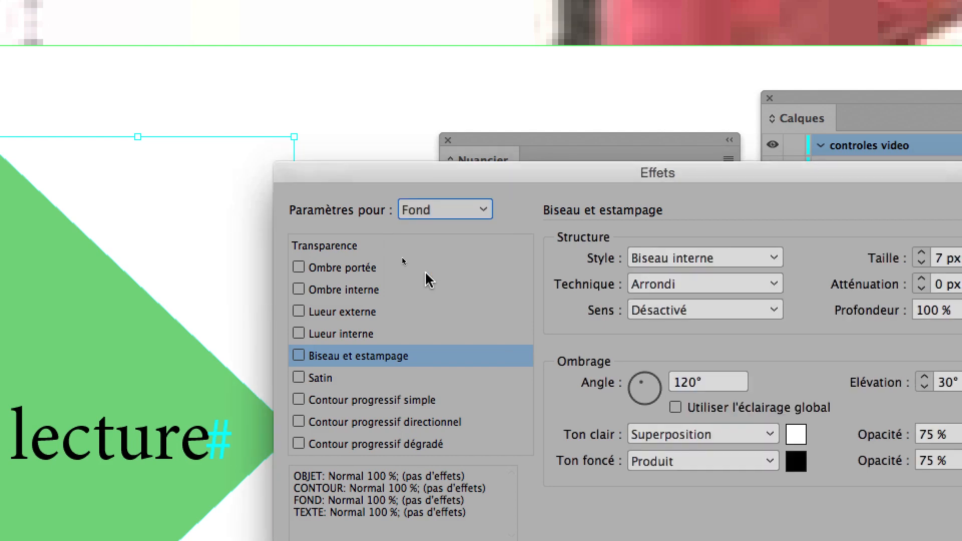
click(381, 303)
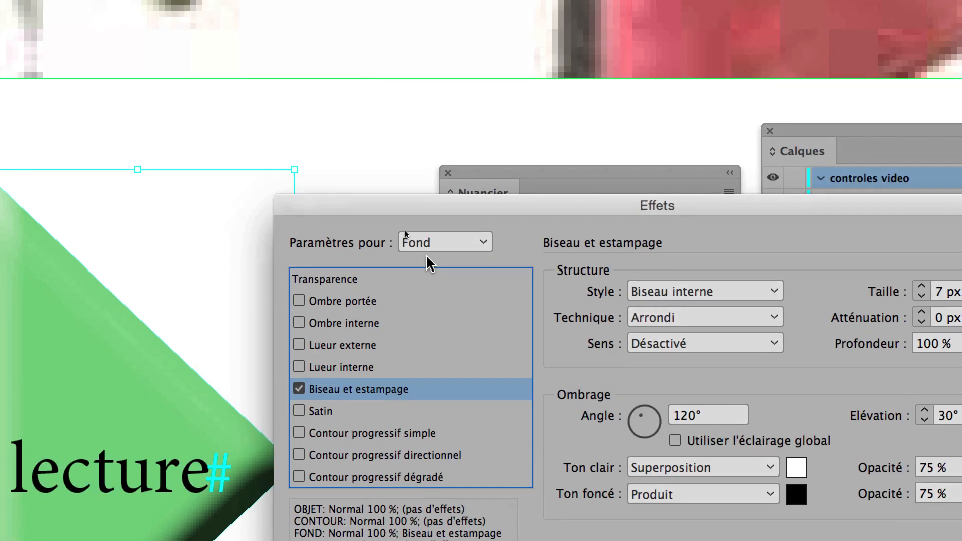
click(386, 153)
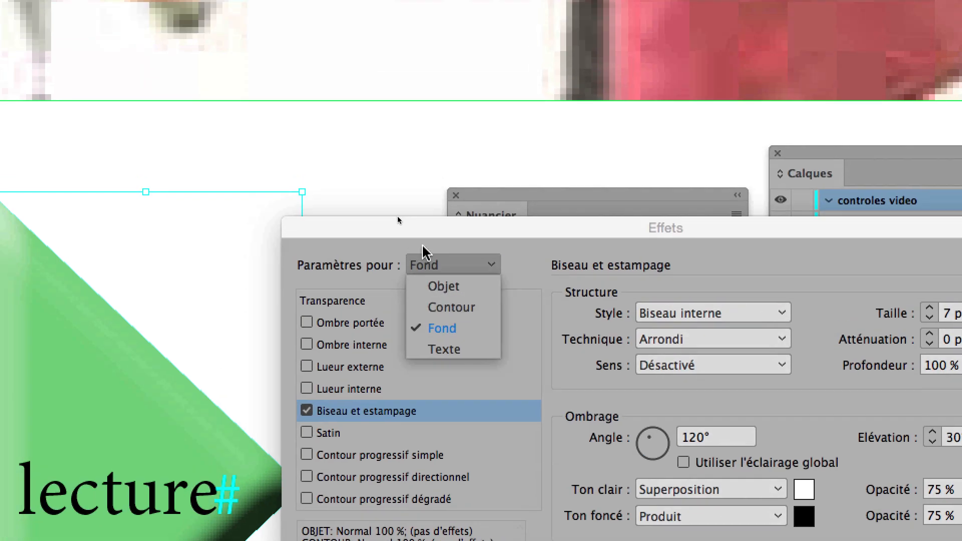
click(382, 177)
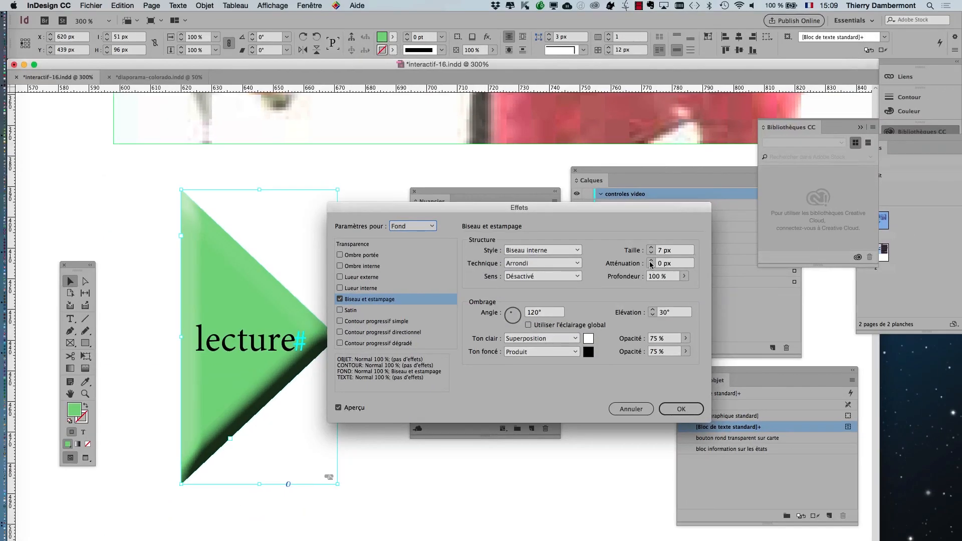
Step: Set the fill bevel's size to 3 px, its light angle to -162° and its elevation to 63°
click(651, 253)
click(651, 253)
click(651, 253)
click(651, 253)
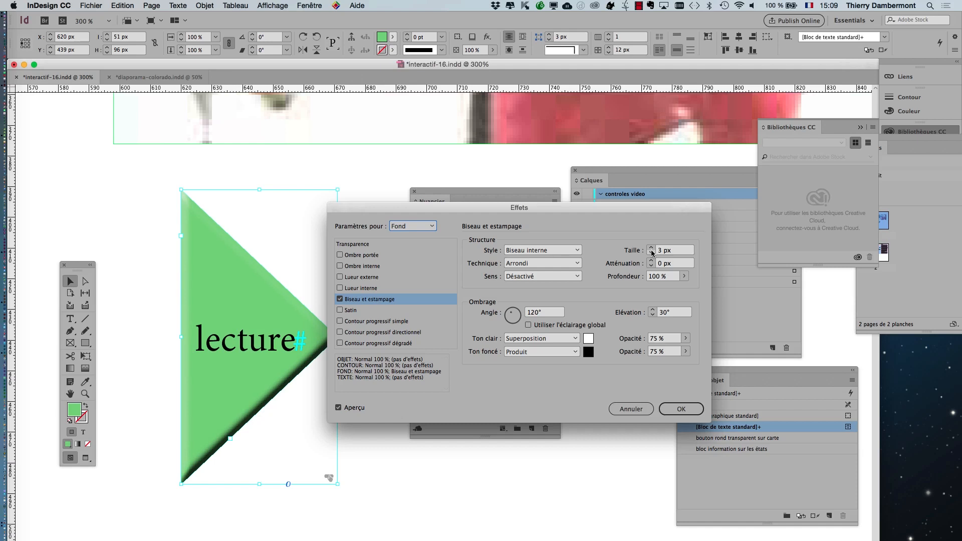
drag(520, 317, 511, 319)
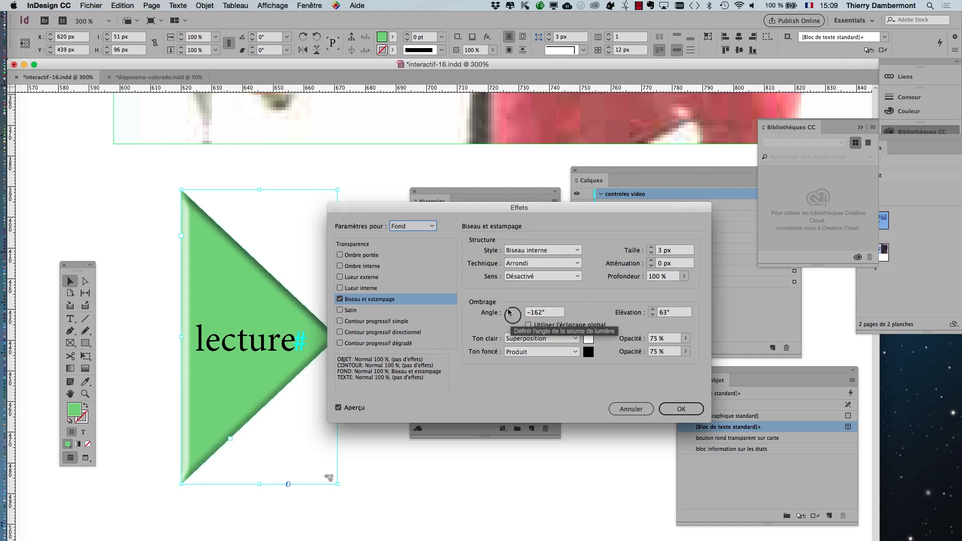
Step: Apply Biseau et estampage to the text (Texte) of the triangle with the Estampage oreiller style
drag(389, 212, 407, 240)
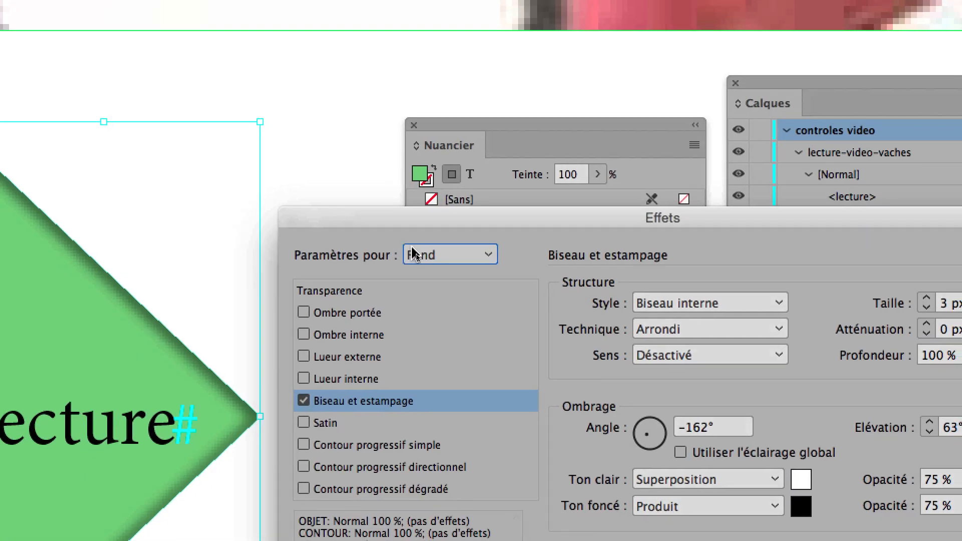
click(451, 275)
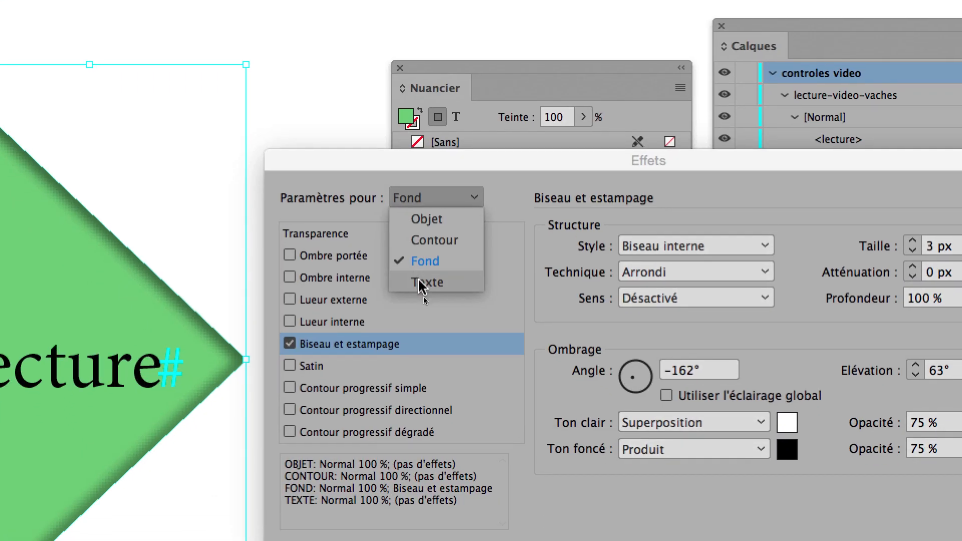
click(426, 283)
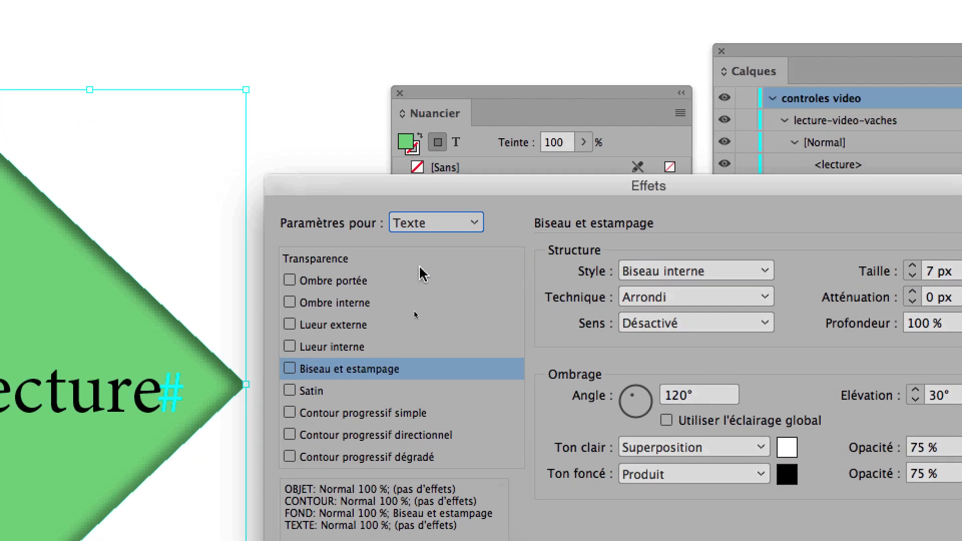
click(348, 399)
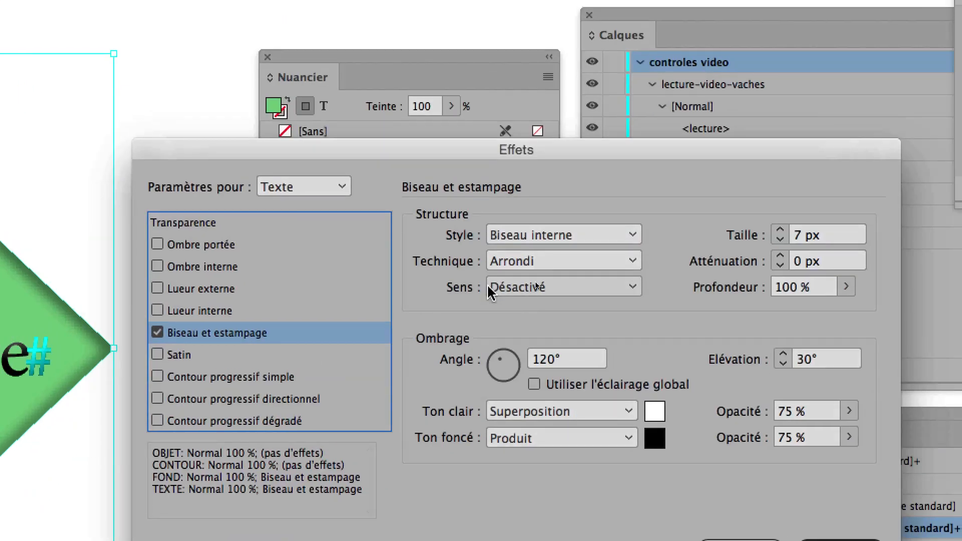
click(696, 202)
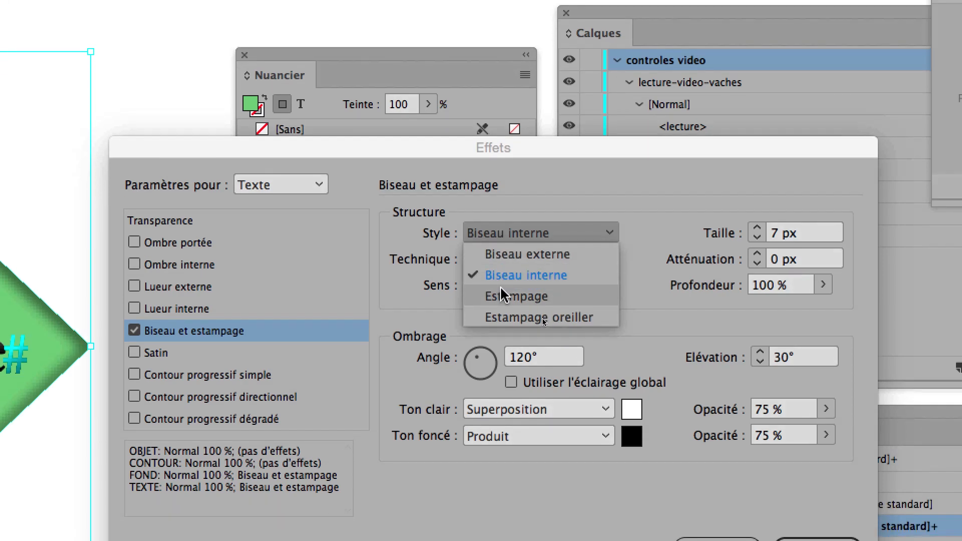
click(541, 317)
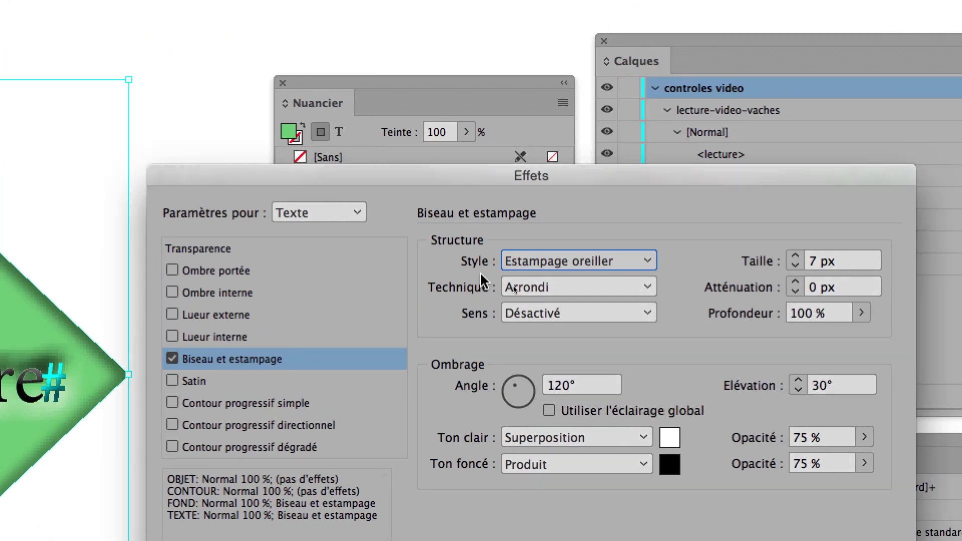
click(514, 265)
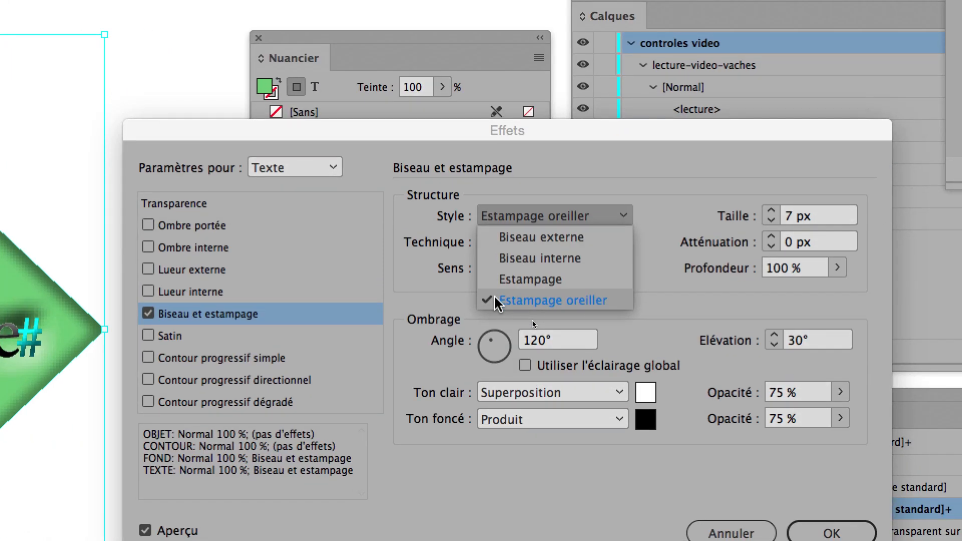
click(523, 345)
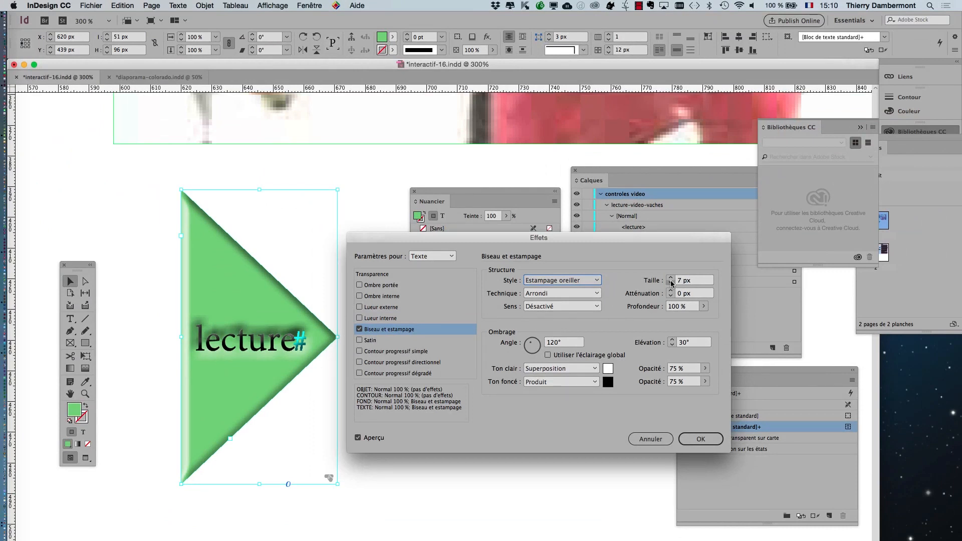
Step: Set the text emboss size to 3 px, accept the effects and deselect the triangle
click(670, 283)
click(671, 283)
click(671, 283)
click(671, 282)
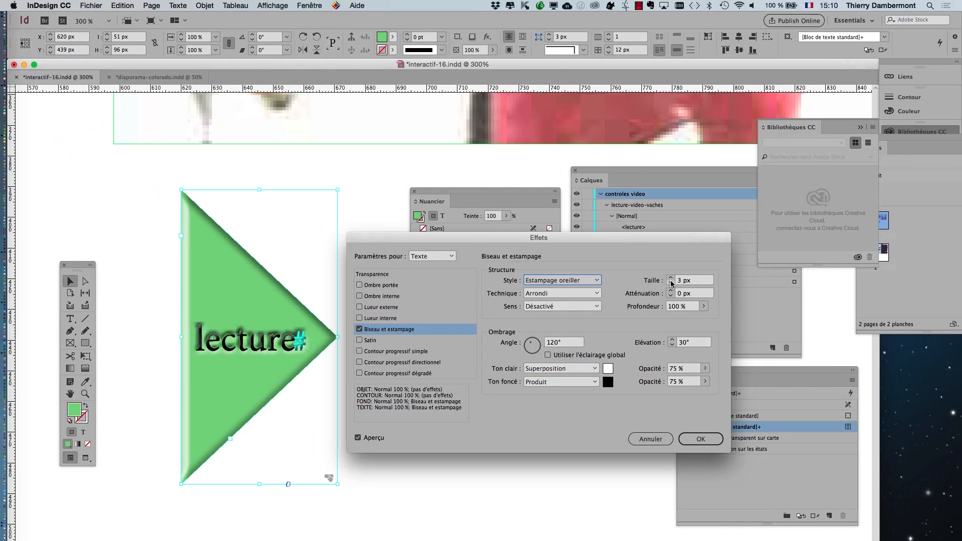
click(700, 439)
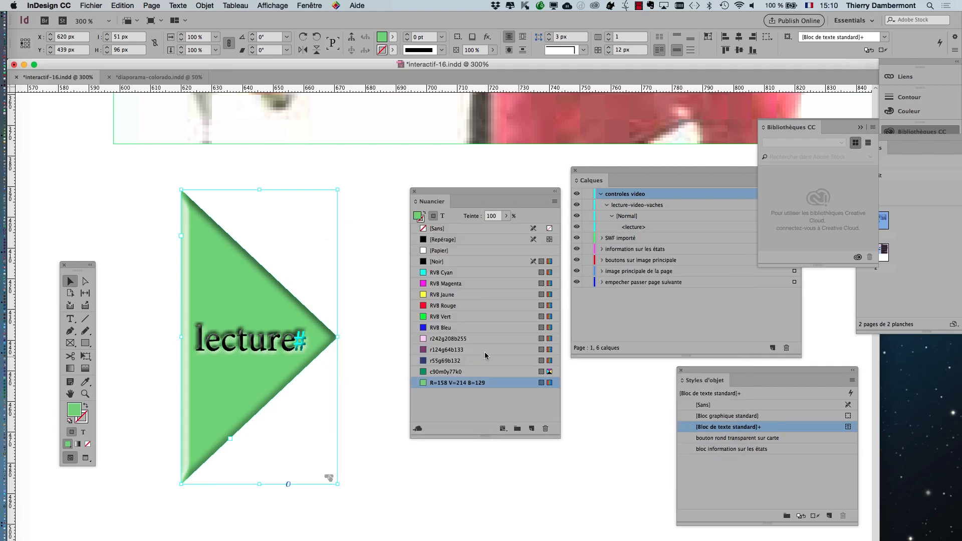
click(370, 341)
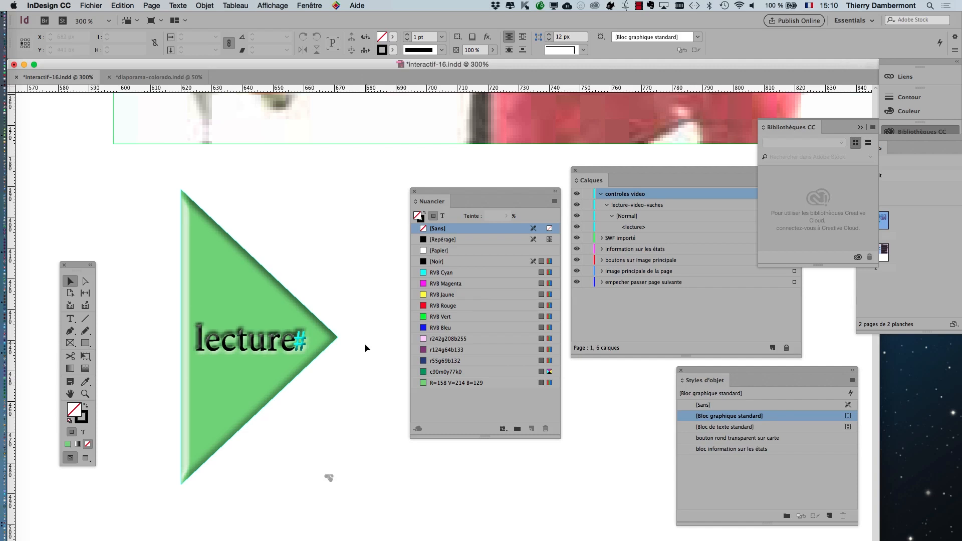
Step: Select the <lecture> text object inside the lecture-video-vaches button and move the Calques and Nuancier palettes clear of the triangle
scroll(232, 352, up, 1)
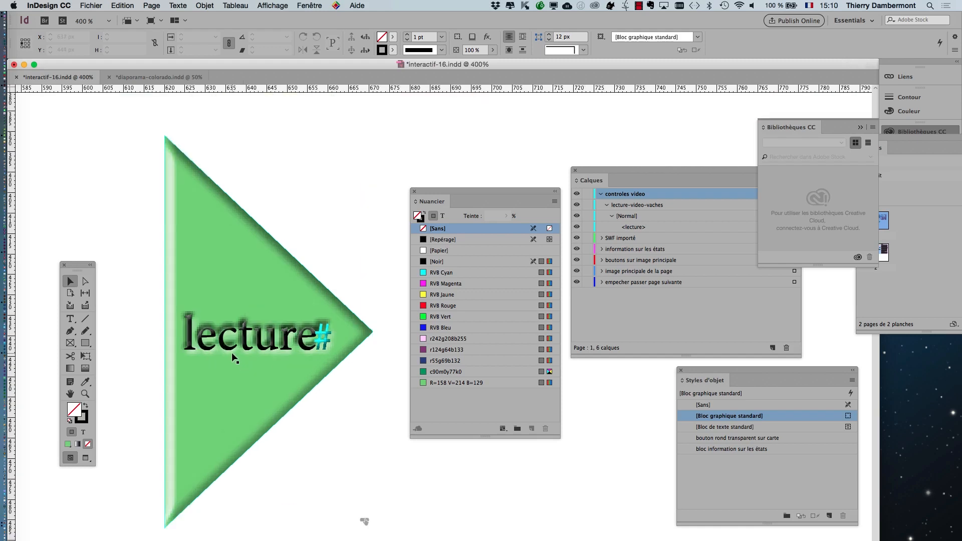
scroll(232, 353, up, 2)
click(215, 350)
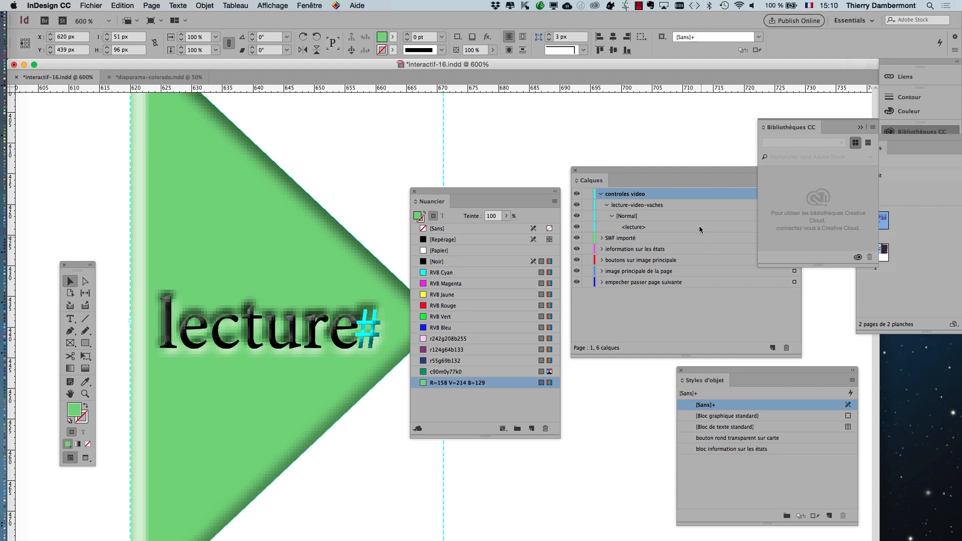
drag(728, 171, 731, 275)
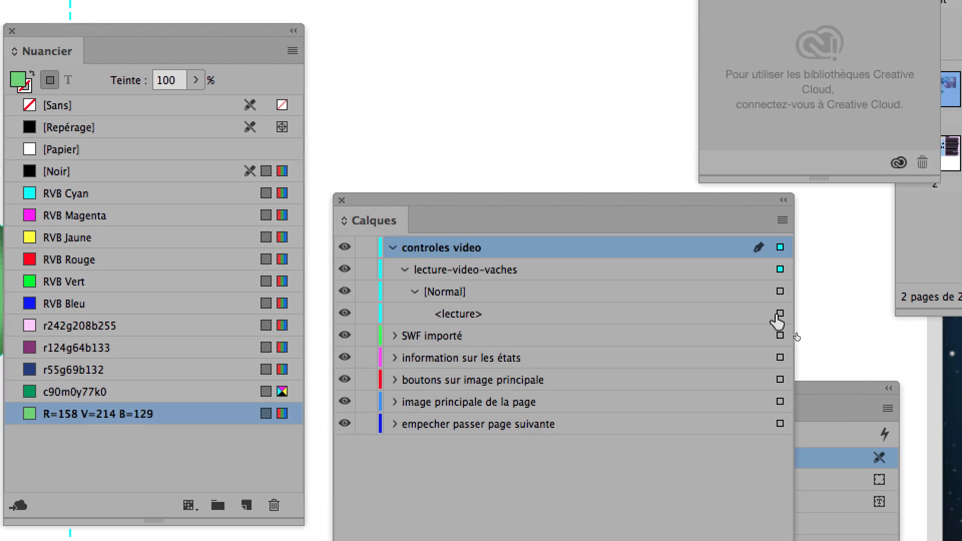
click(780, 314)
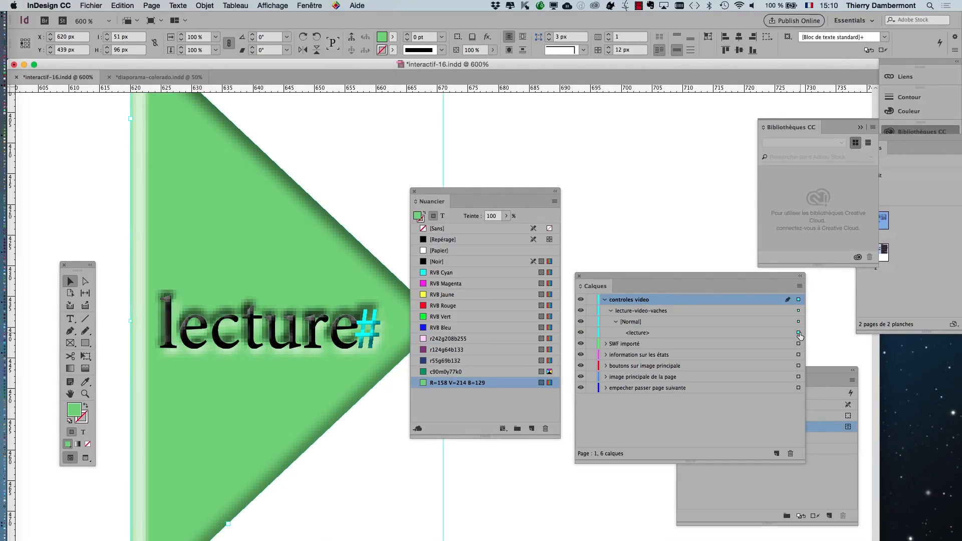
drag(435, 196, 431, 424)
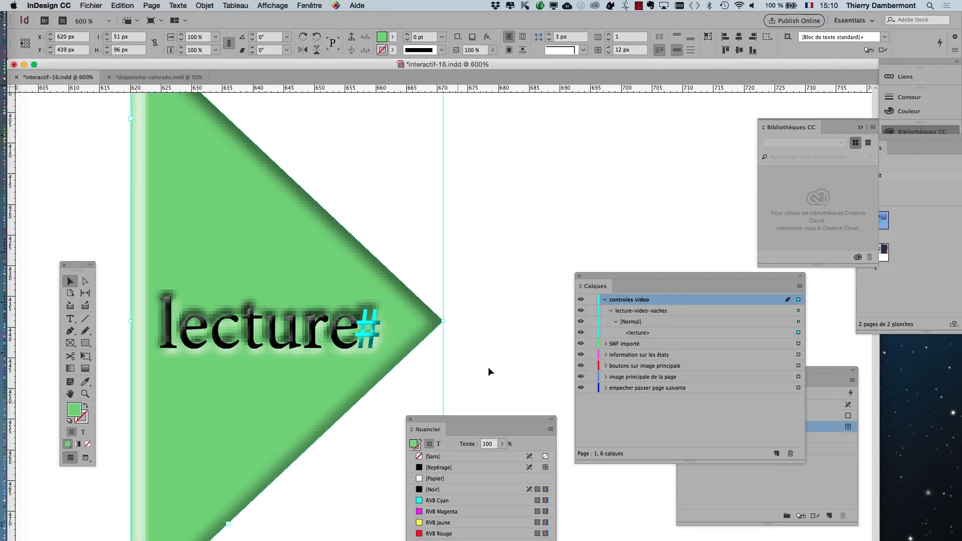
drag(590, 283, 485, 137)
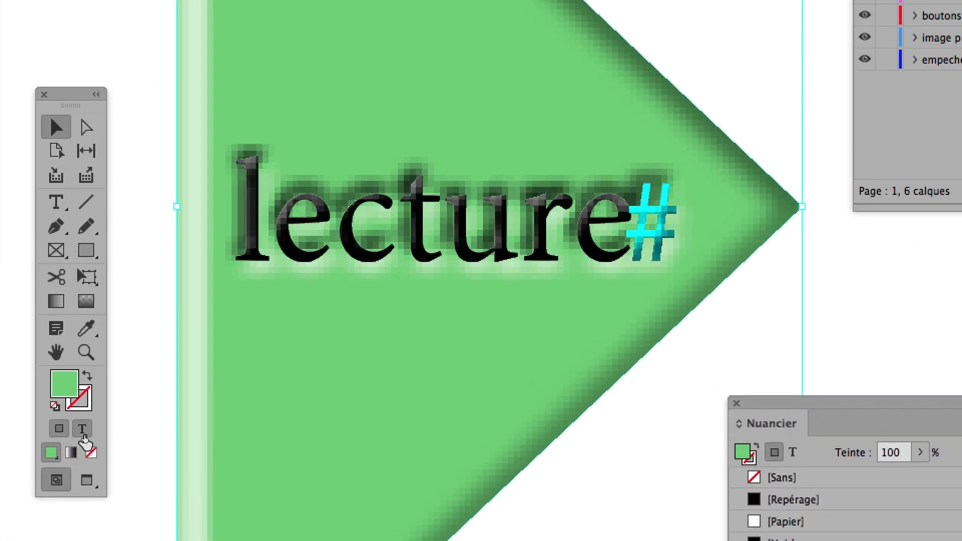
Step: Recolour the "lecture" text, trying RVB Magenta, RVB Jaune and RVB Bleu before settling on the triangle's own green
click(84, 432)
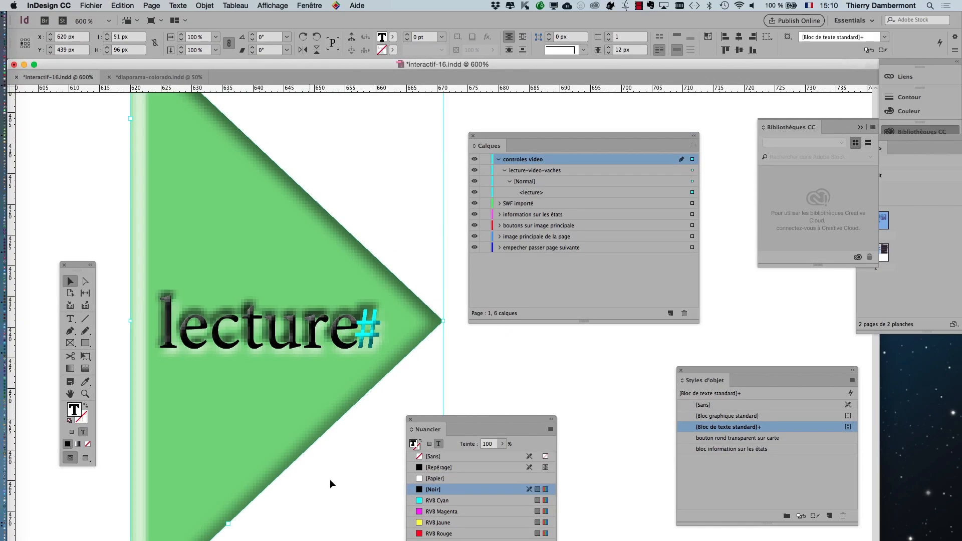
click(440, 511)
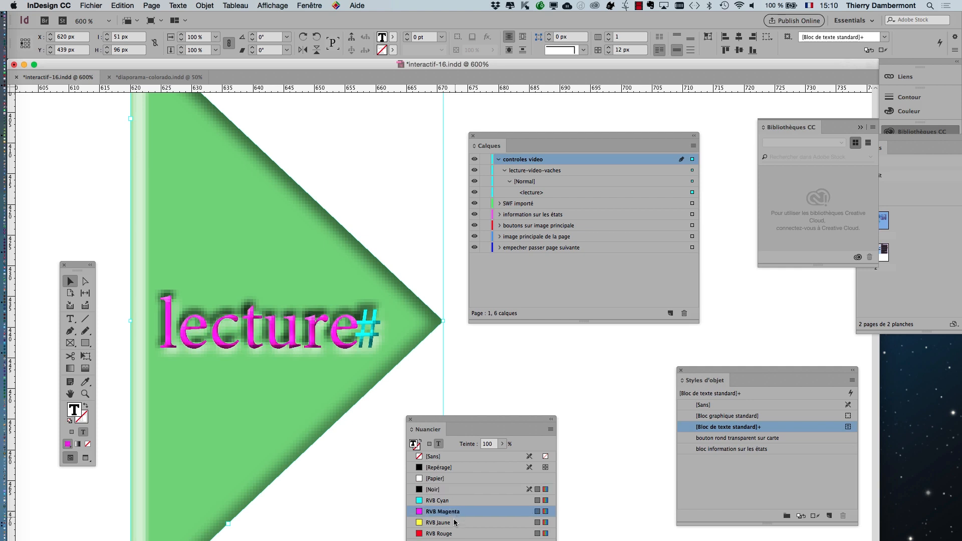
click(447, 524)
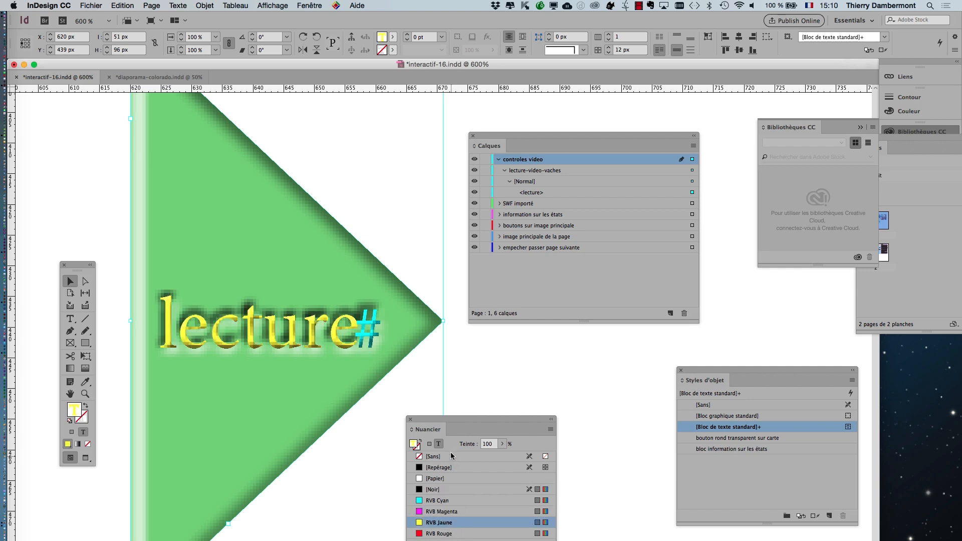
drag(460, 424, 502, 382)
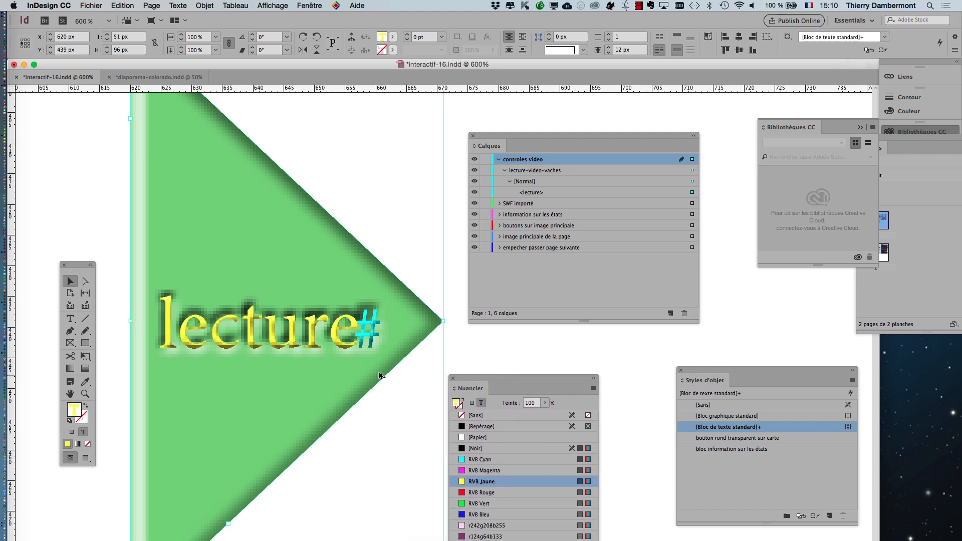
scroll(309, 319, down, 3)
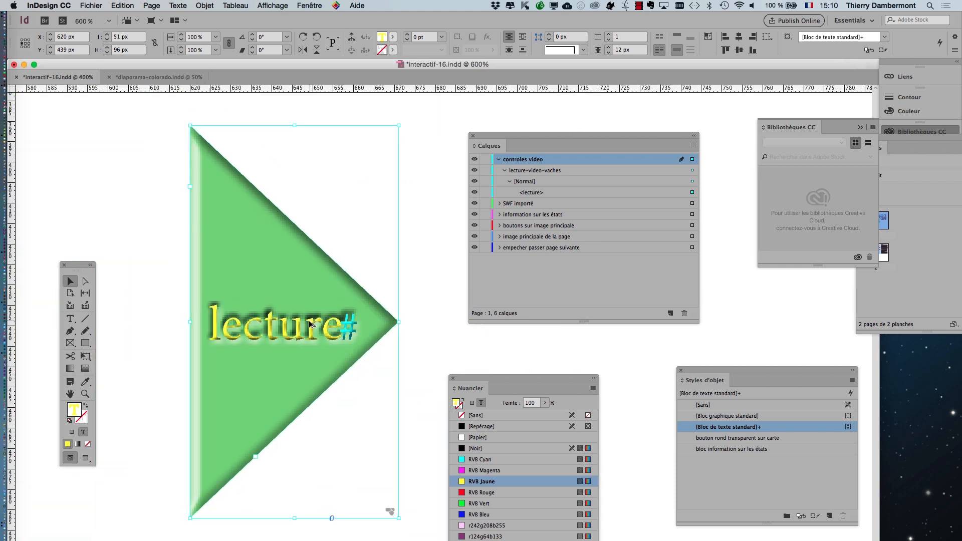
click(482, 516)
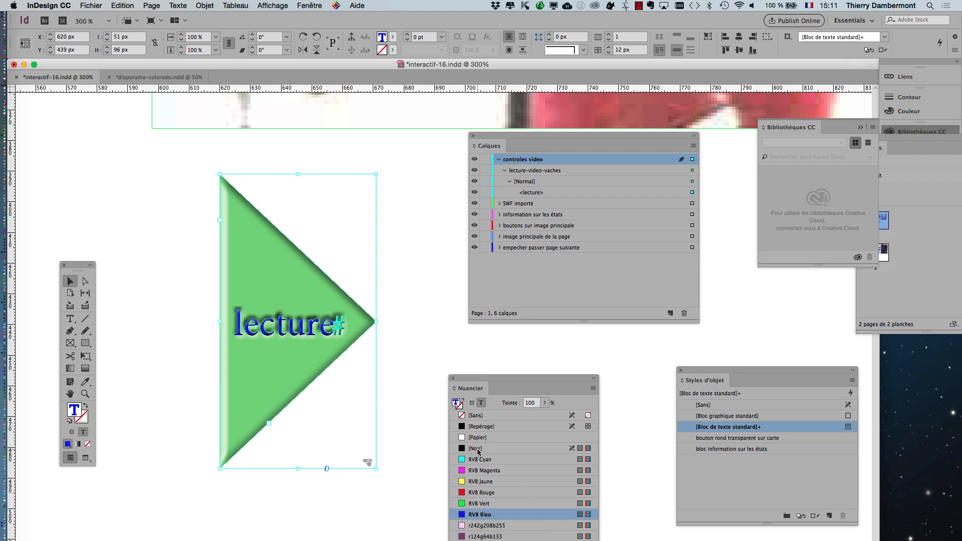
key(super+z)
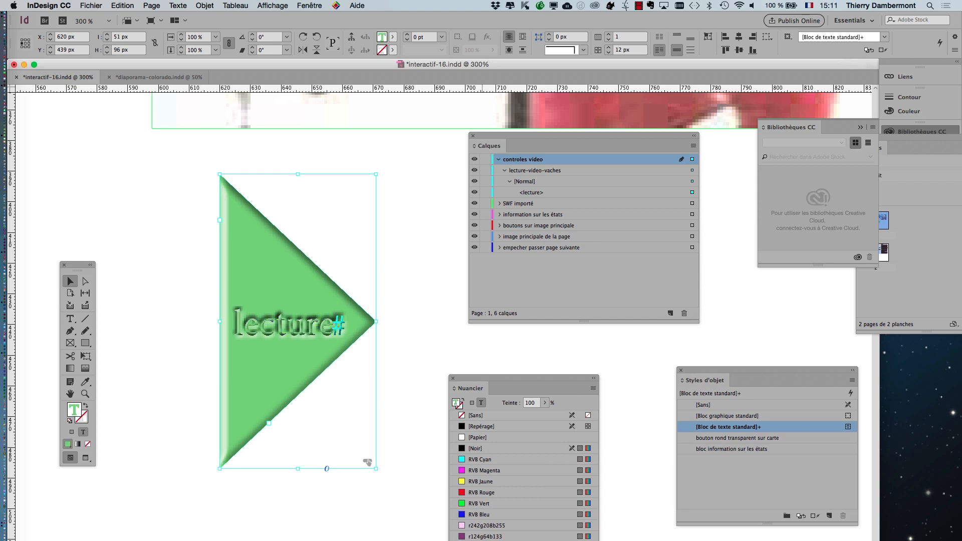
Step: Reselect the <lecture> object within the lecture-video-vaches button
click(205, 4)
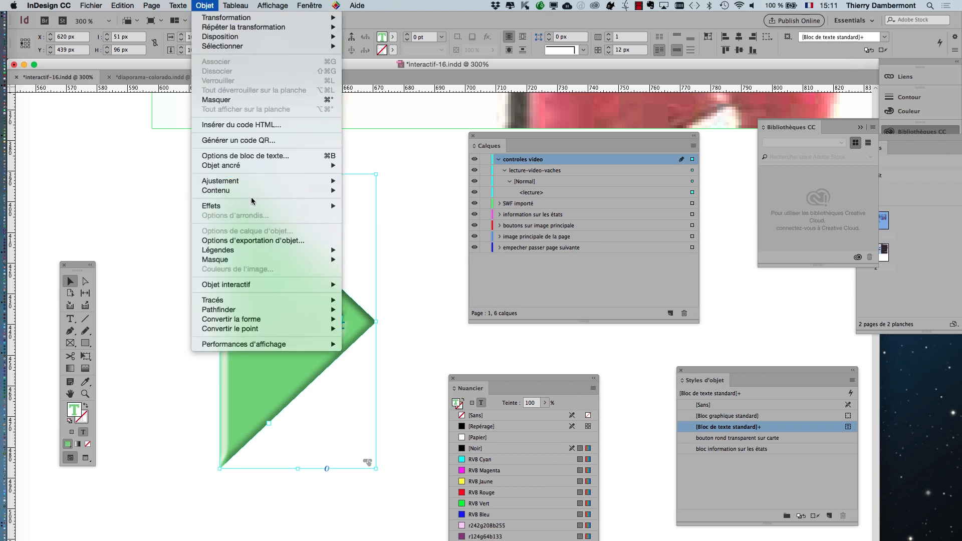
mouse_move(334, 206)
click(562, 351)
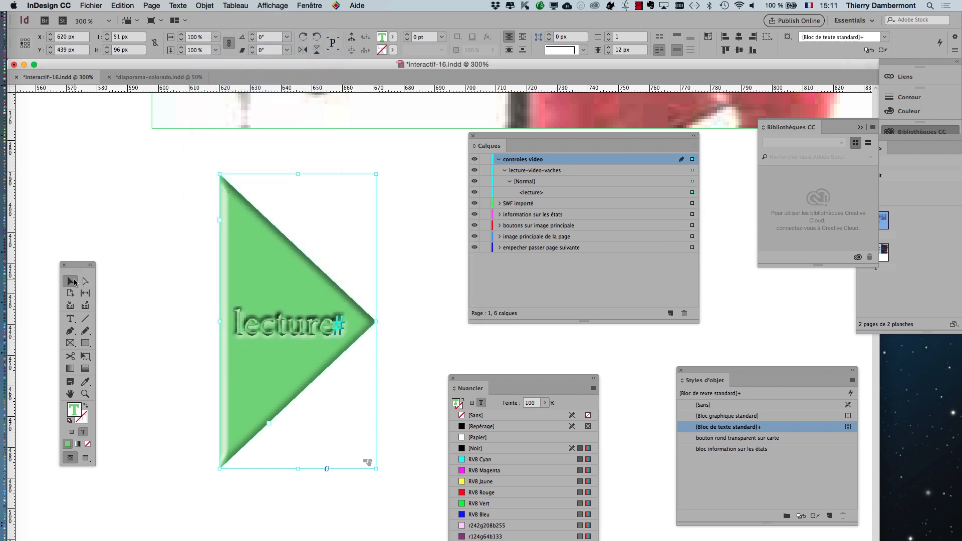
click(264, 283)
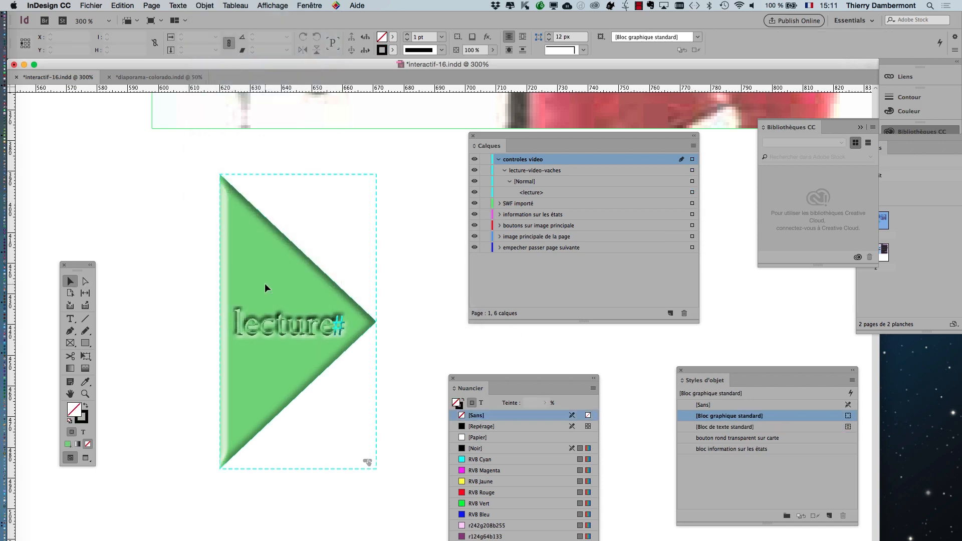
click(692, 194)
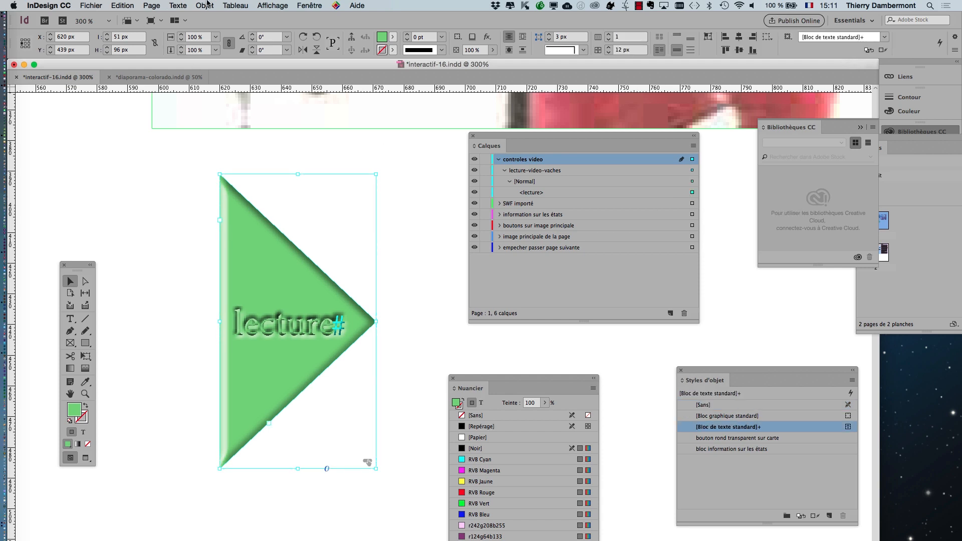
Step: Examine which effects are assigned to the object, stroke, fill and text of the triangle, and cancel the effects settings
click(204, 5)
mouse_move(249, 207)
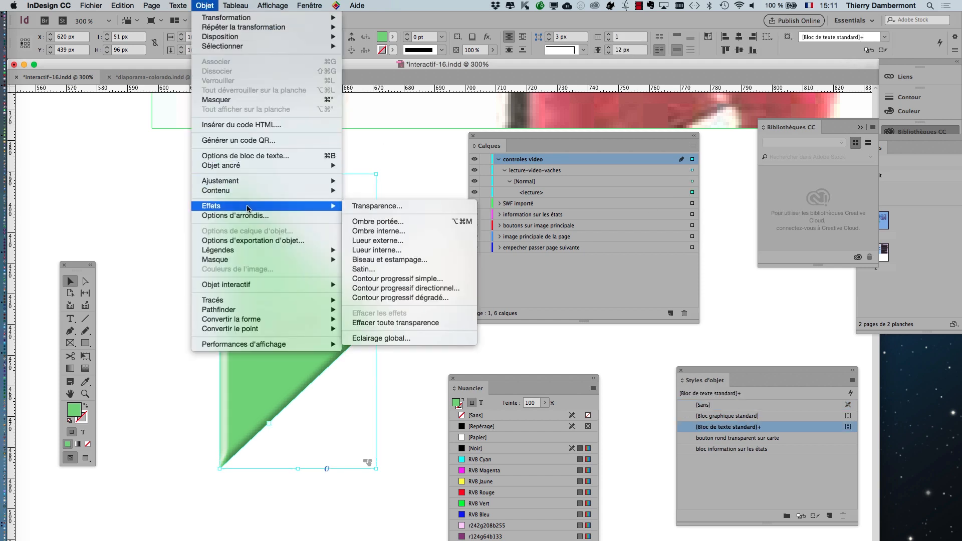
click(386, 209)
drag(394, 241, 444, 161)
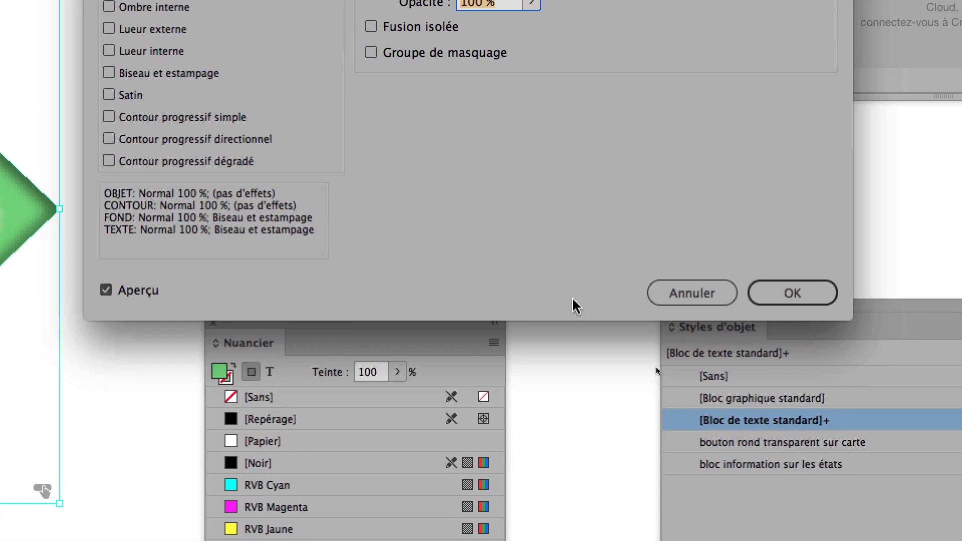
click(689, 291)
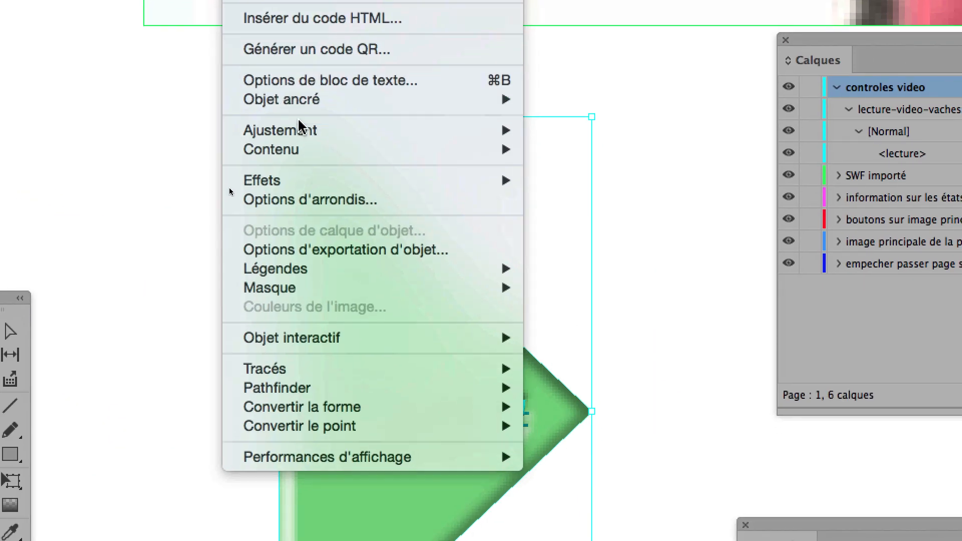
Step: Enable the Lueur externe effect for the triangle's text (Texte)
mouse_move(399, 273)
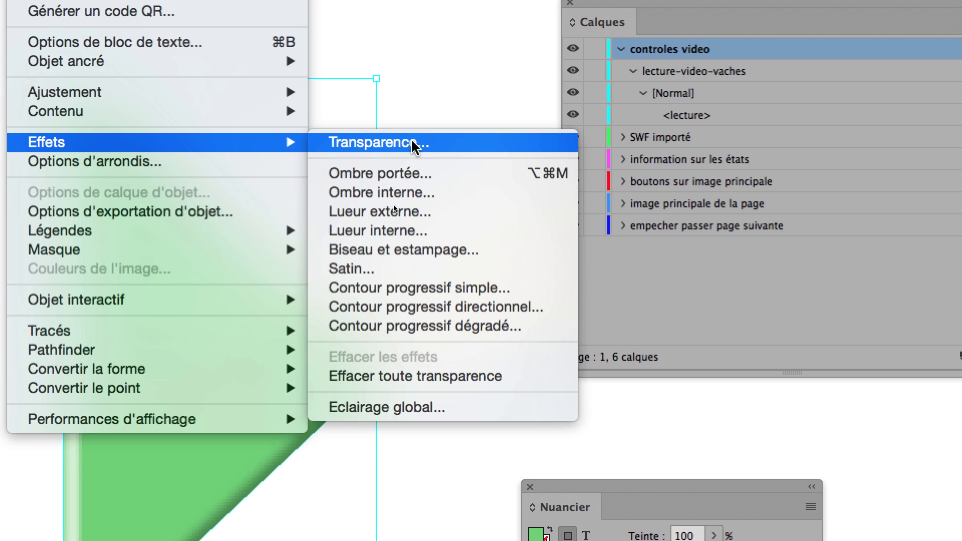
click(412, 144)
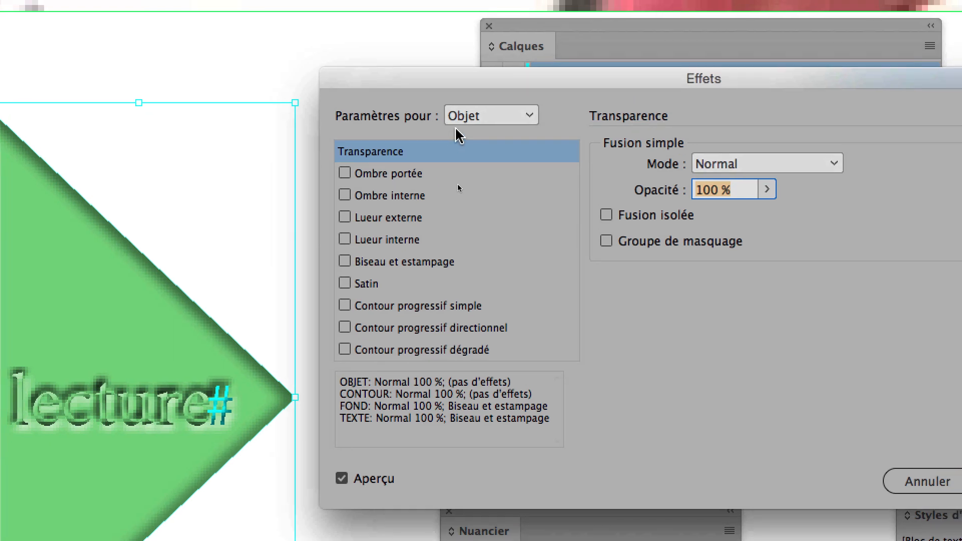
click(456, 119)
click(473, 180)
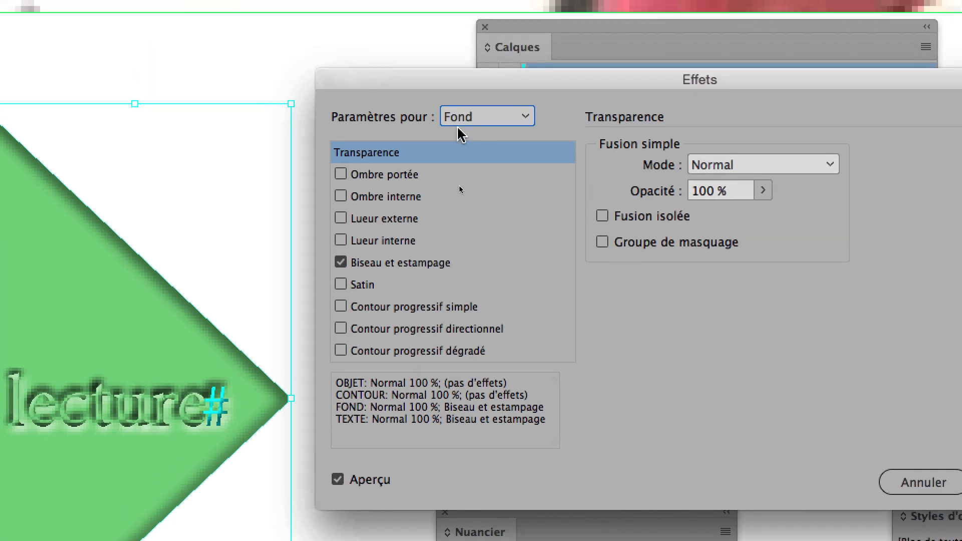
click(508, 31)
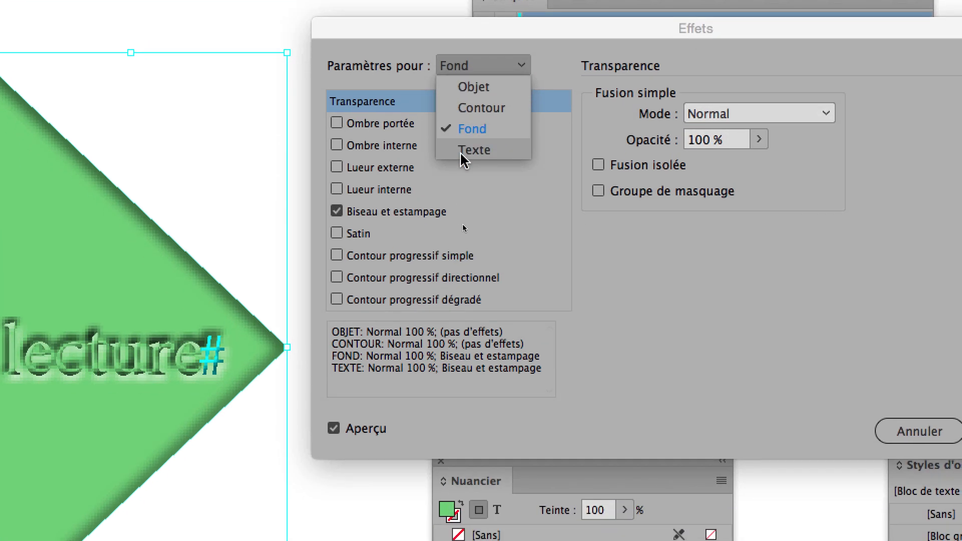
click(462, 151)
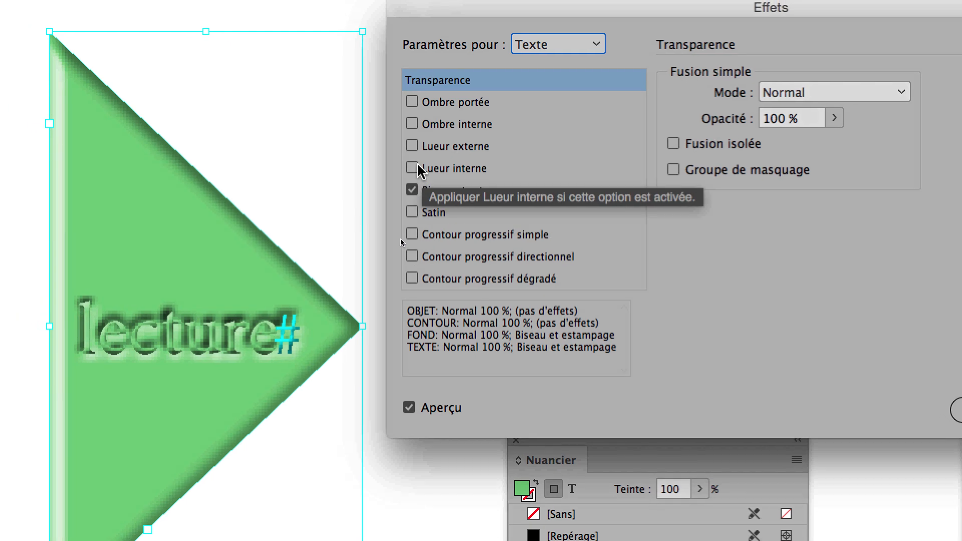
click(411, 146)
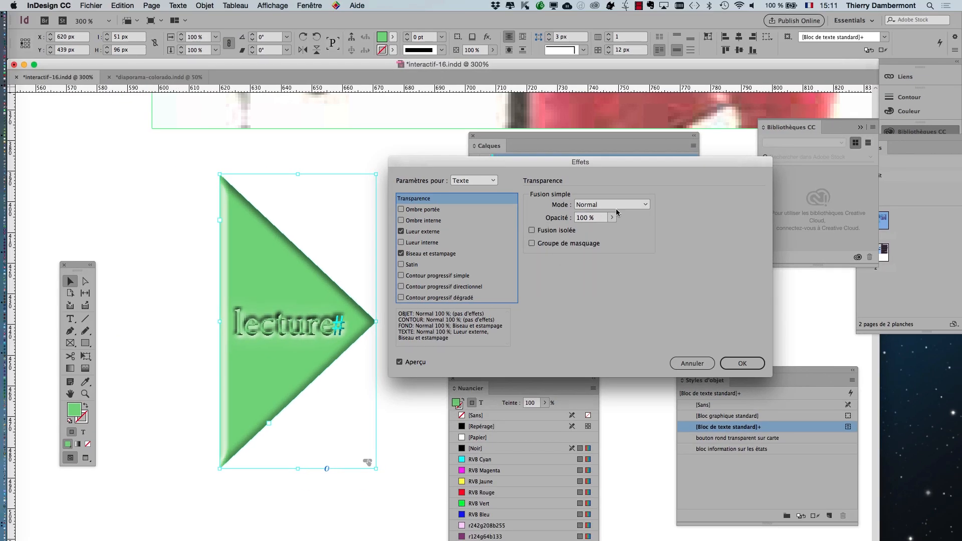
Step: Set the text's outer glow colour to RVB Magenta and its blend mode to Normal
click(620, 205)
click(684, 221)
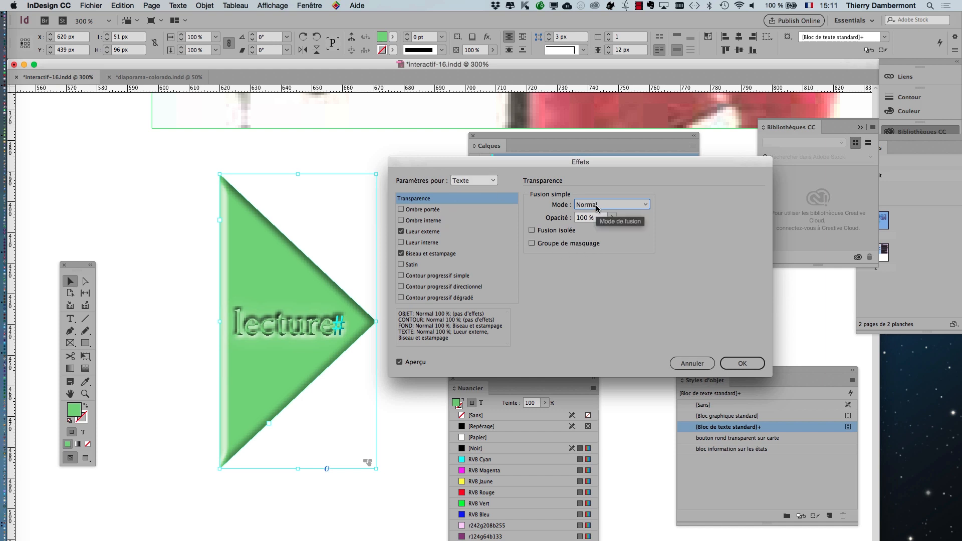
click(449, 232)
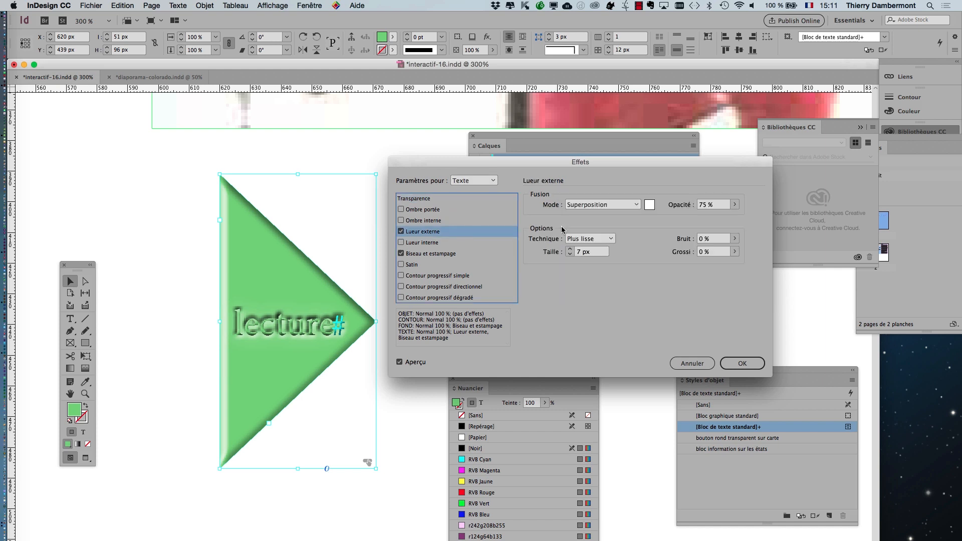
click(649, 206)
click(454, 314)
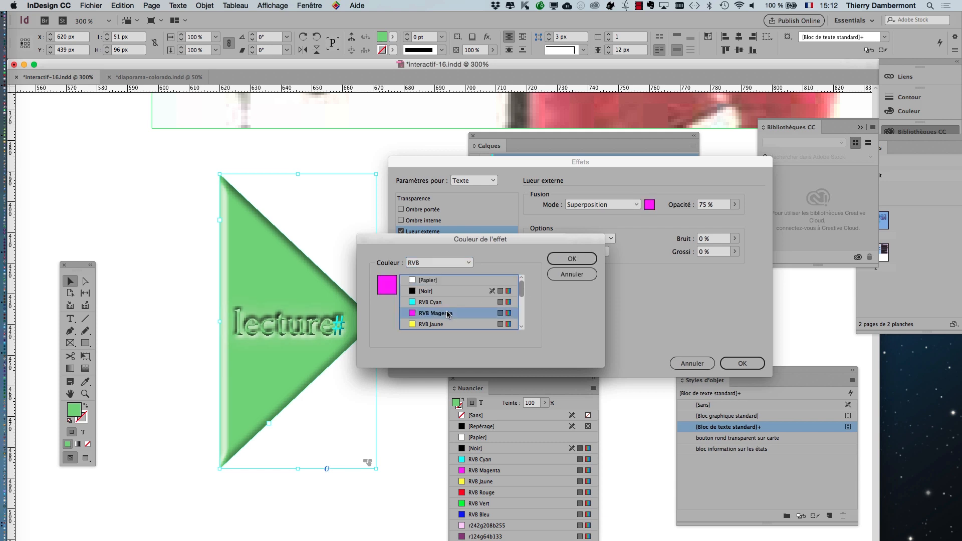
click(570, 260)
click(606, 206)
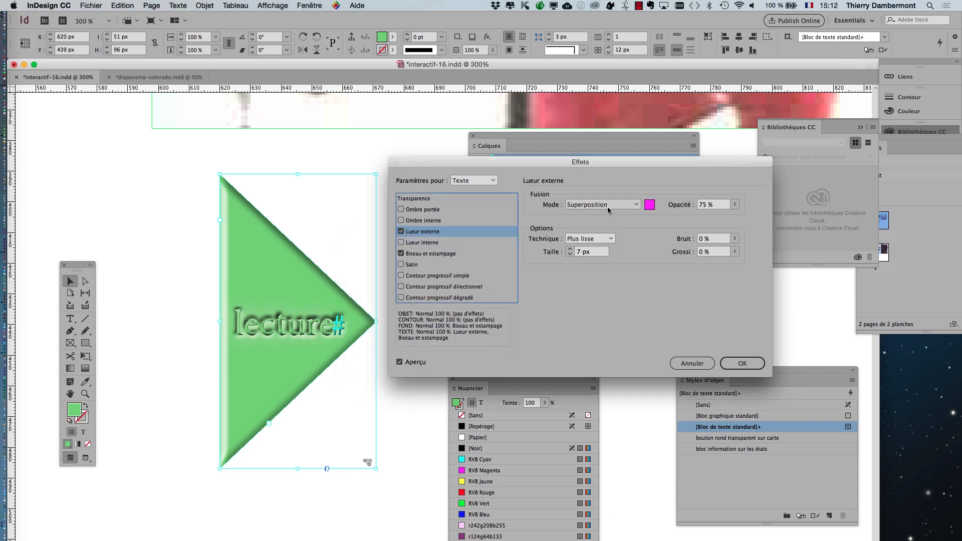
click(587, 215)
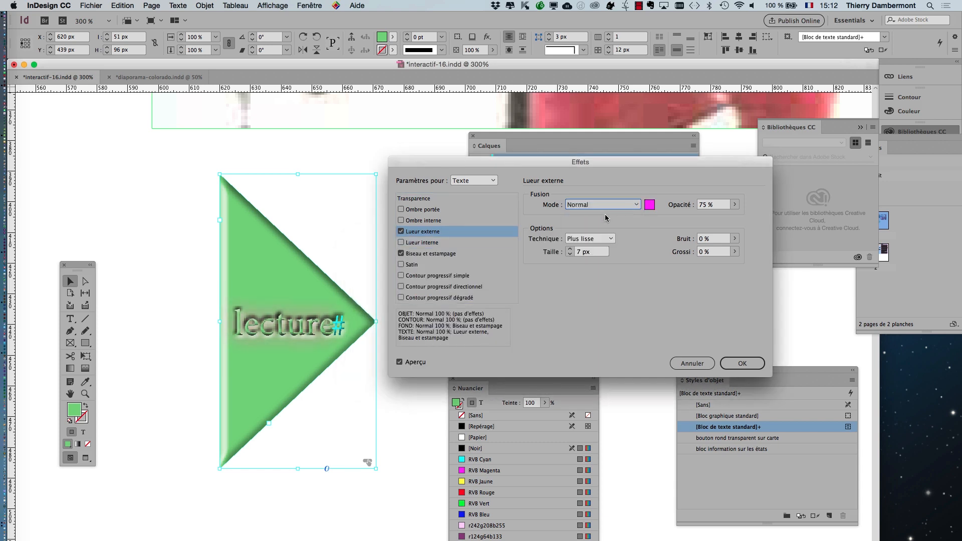
Step: Change the text's outer glow colour to RVB Jaune, accept the effects and bring the Nuancier palette beside the triangle
click(650, 205)
click(464, 324)
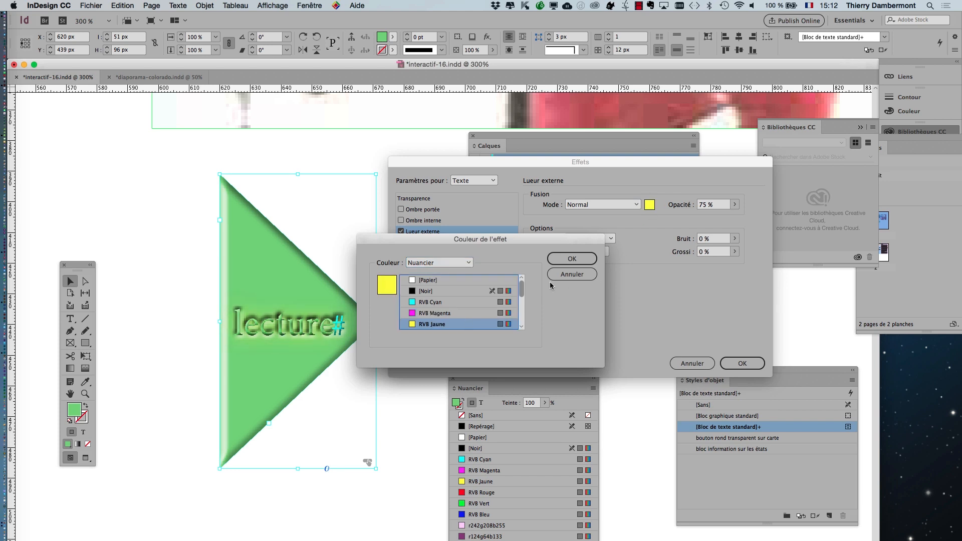
click(571, 259)
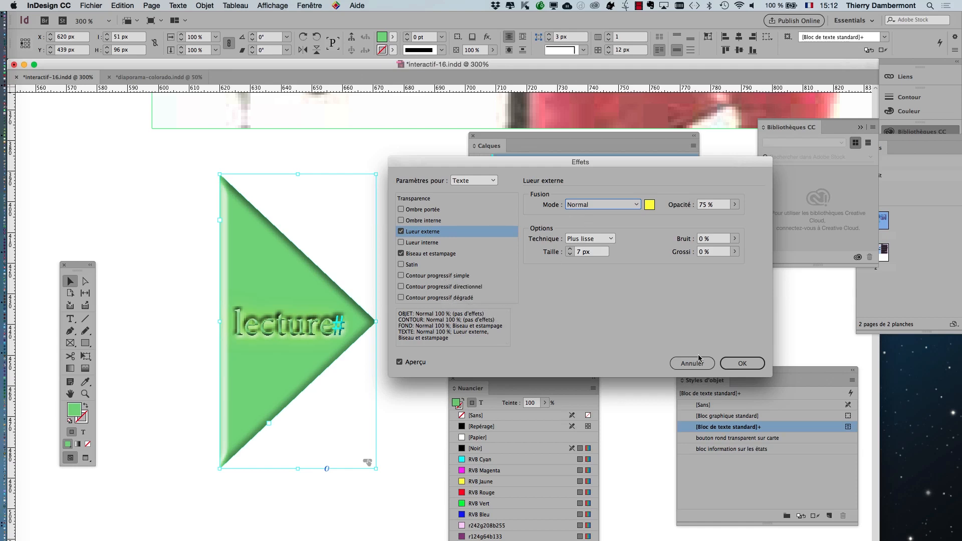
click(732, 363)
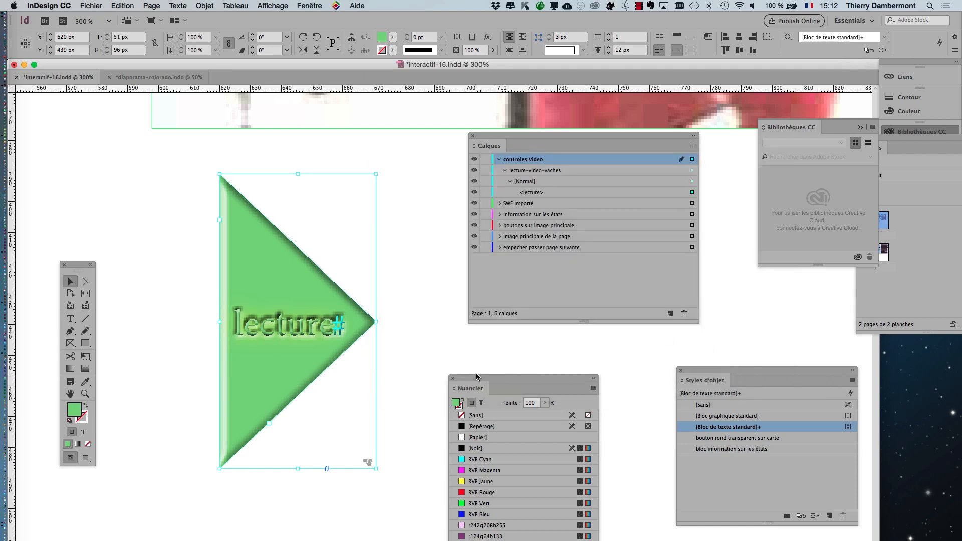
drag(477, 377, 423, 229)
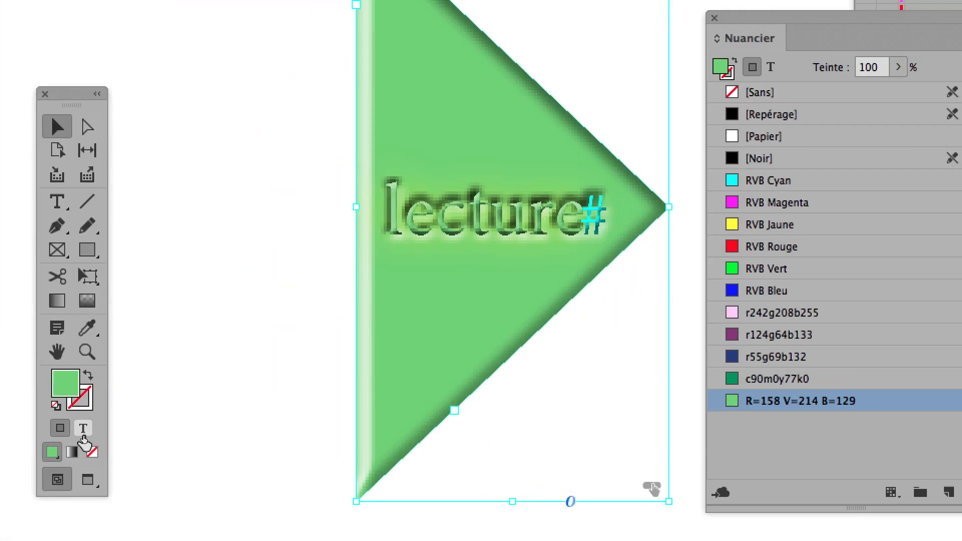
Step: Apply the r242g208b255 swatch to the triangle's text and close the Nuancier palette
click(83, 436)
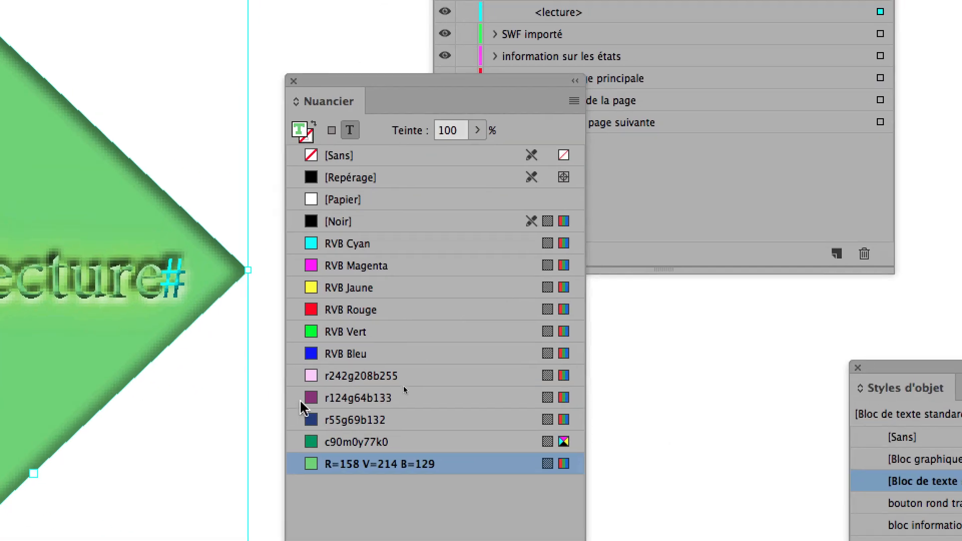
click(731, 313)
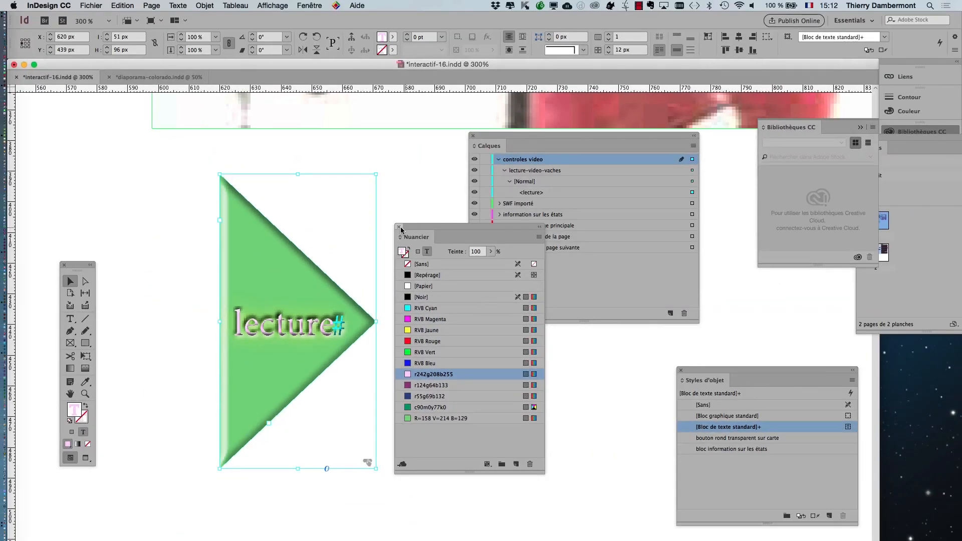
click(400, 227)
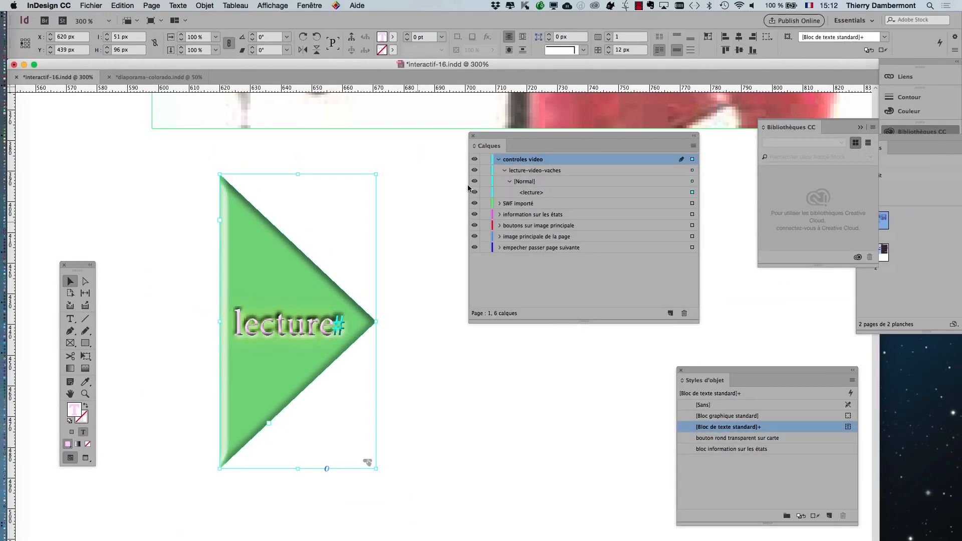
Step: Close the Calques, Styles d'objet and Bibliothèques CC palettes, deselect the triangle and display the zoomed-out page in preview mode
click(472, 135)
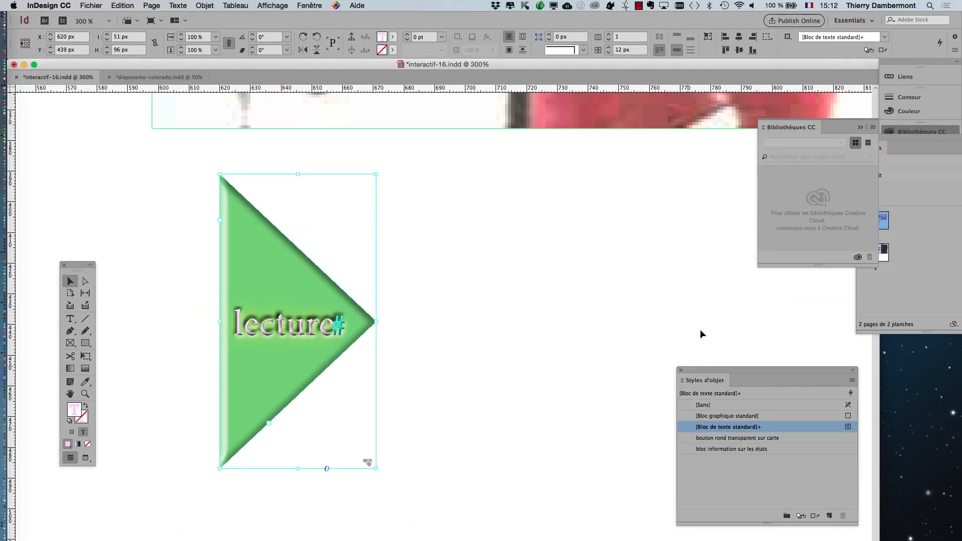
click(680, 370)
click(859, 130)
click(564, 340)
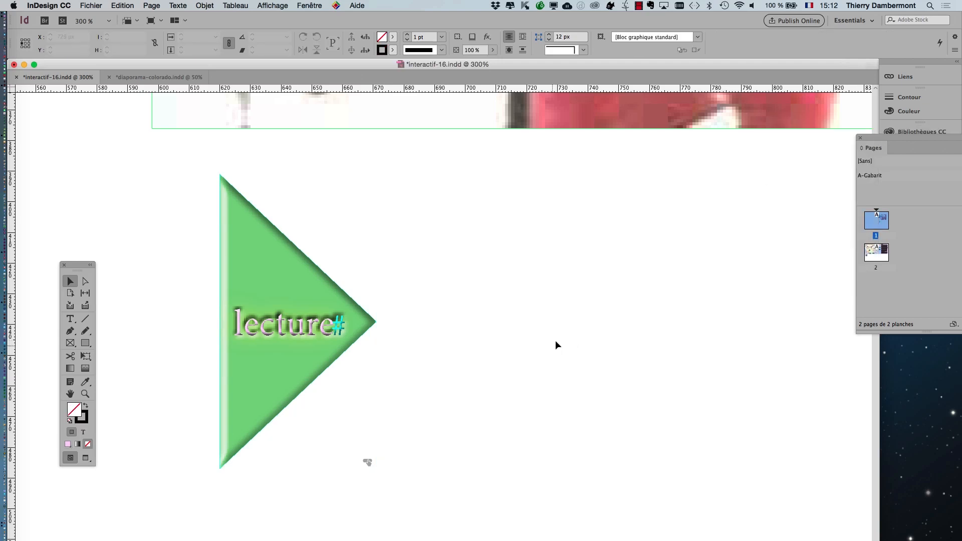
scroll(554, 342, down, 2)
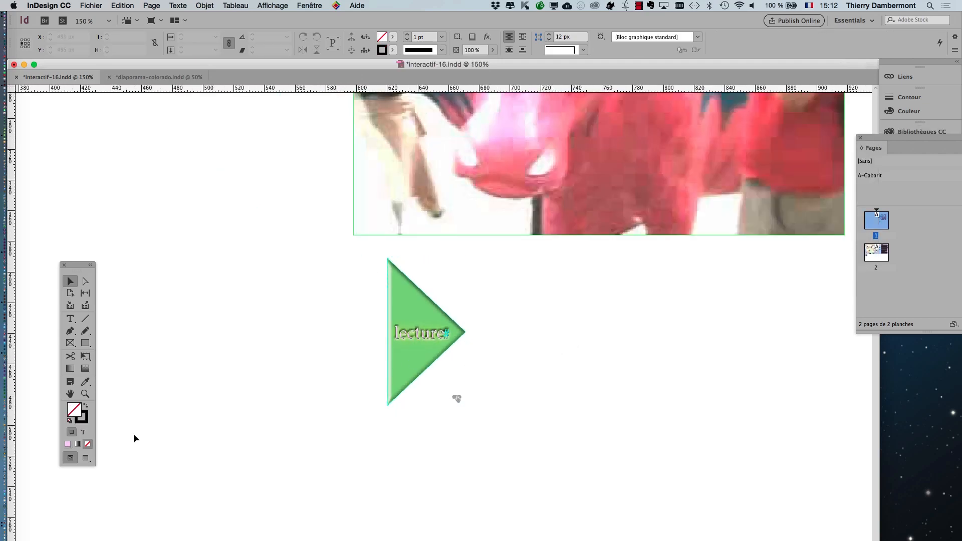
click(86, 458)
Step: Select the <lecture> object inside the lecture-video-vaches button through the Calques palette and colour its text RVB Bleu
click(422, 360)
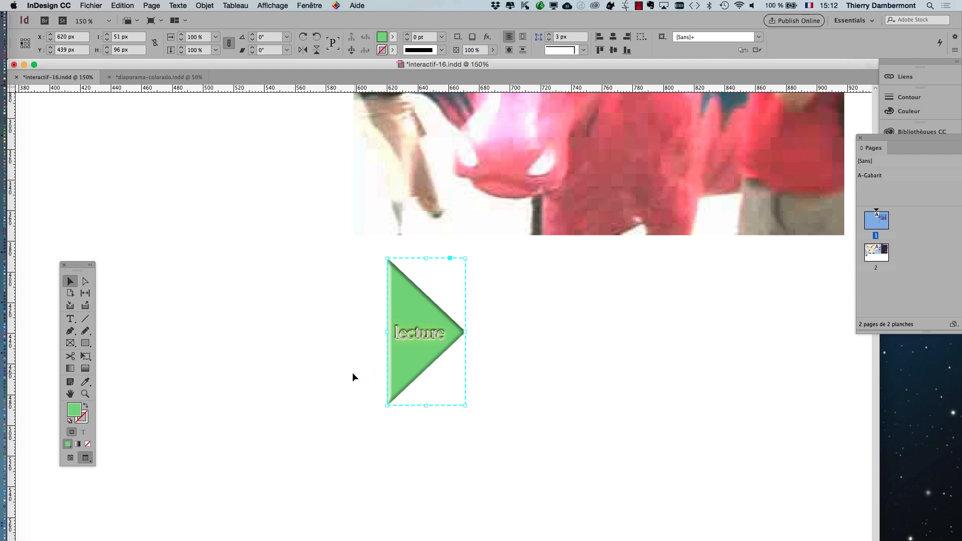
click(309, 5)
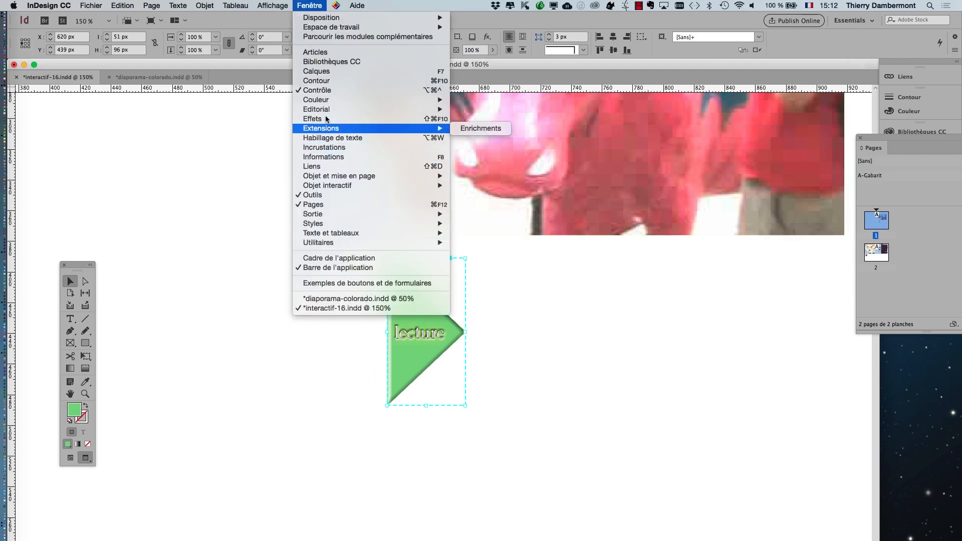
click(326, 71)
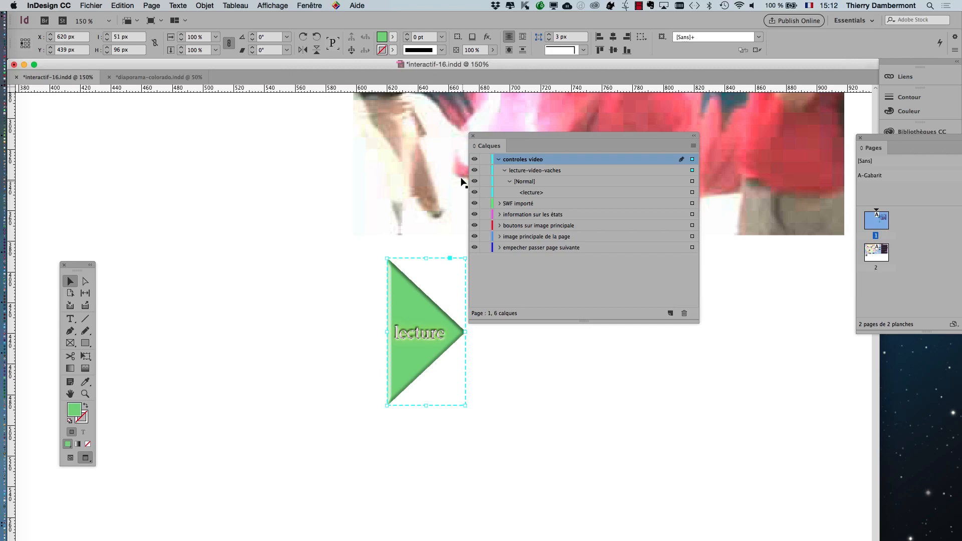
click(692, 192)
click(86, 432)
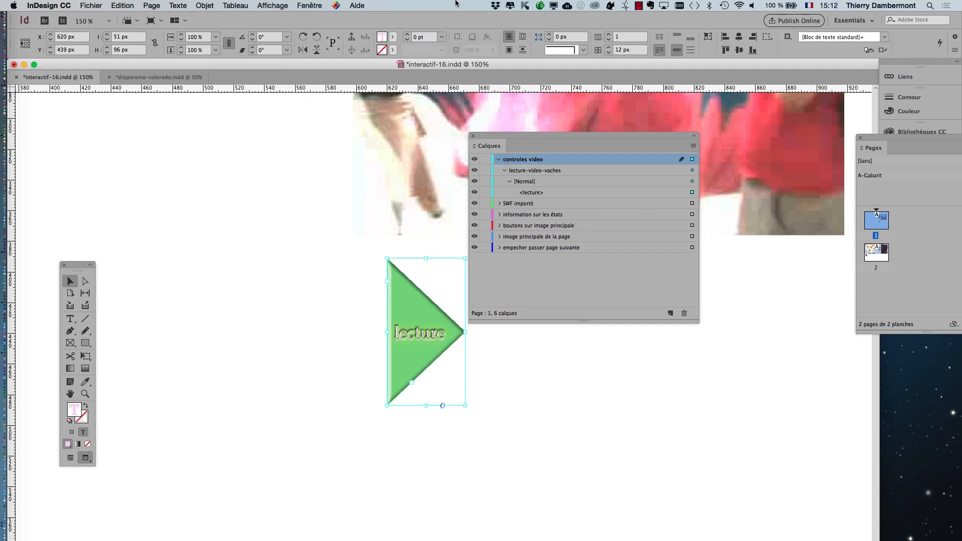
click(324, 5)
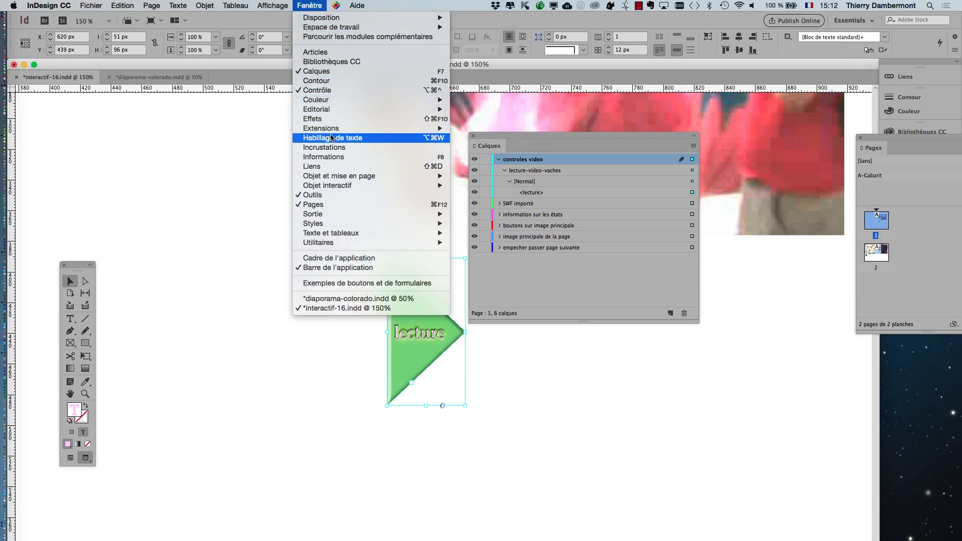
click(508, 119)
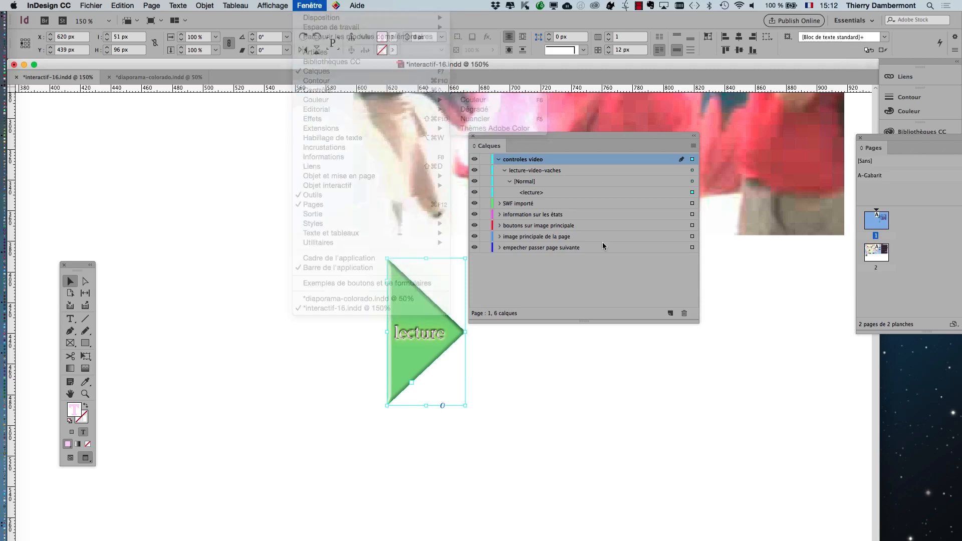
drag(439, 226, 200, 214)
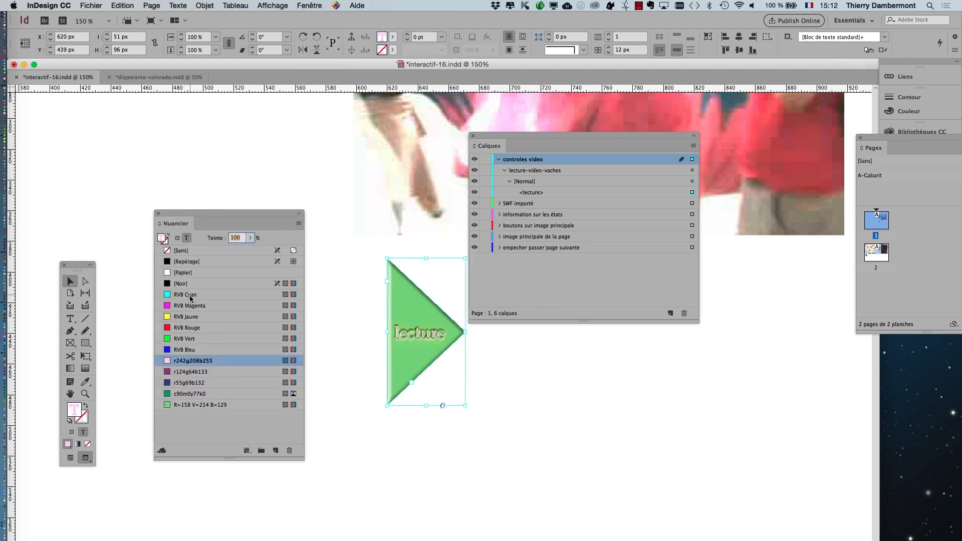
click(190, 350)
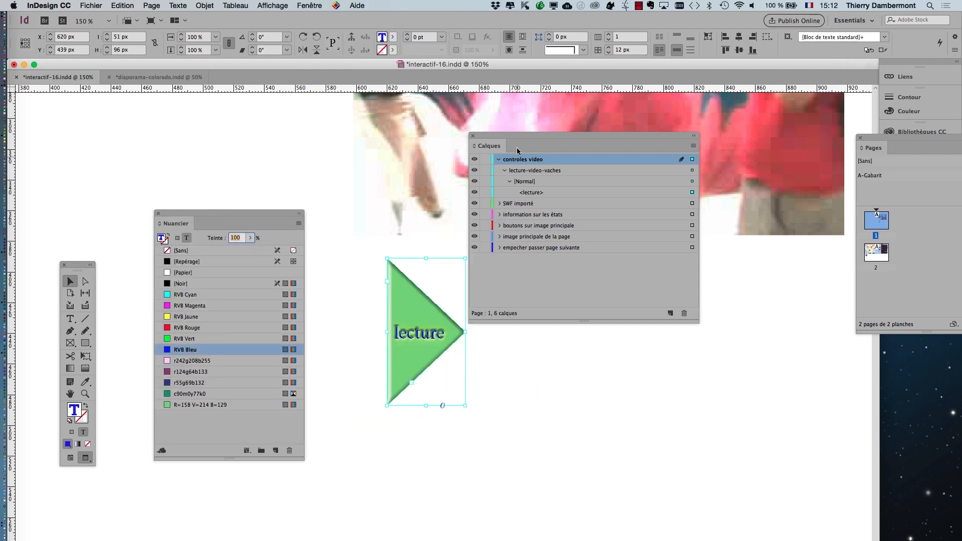
Step: Change the font of the "lecture" text to Noteworthy Light, with the palettes moved clear of the button
drag(511, 141, 651, 236)
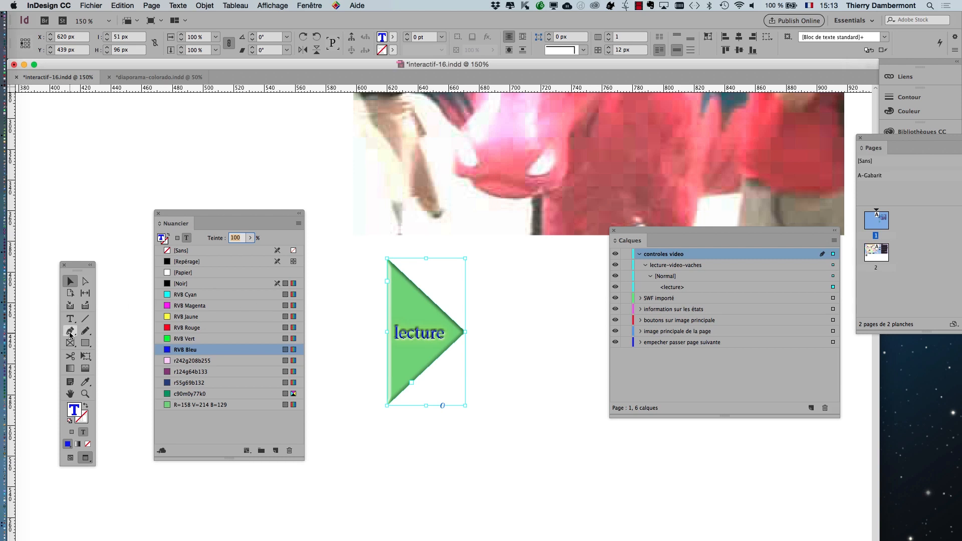
click(154, 5)
mouse_move(177, 5)
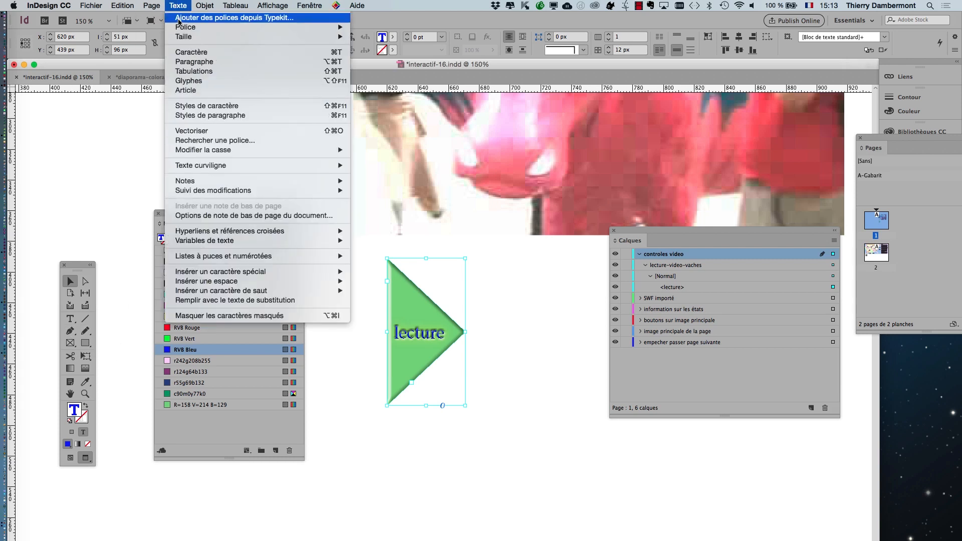
click(188, 52)
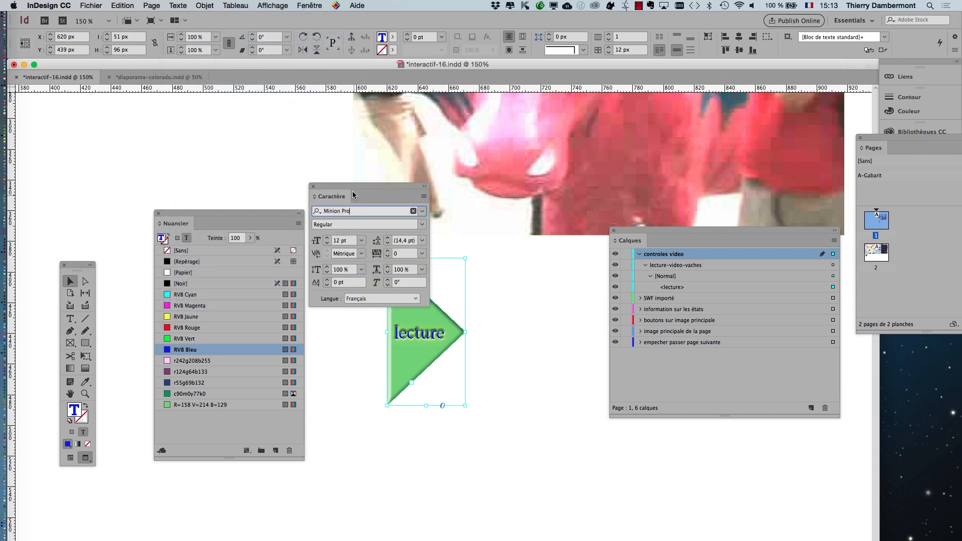
drag(351, 185, 544, 267)
key(Down)
key(Down)
key(Down)
key(Down)
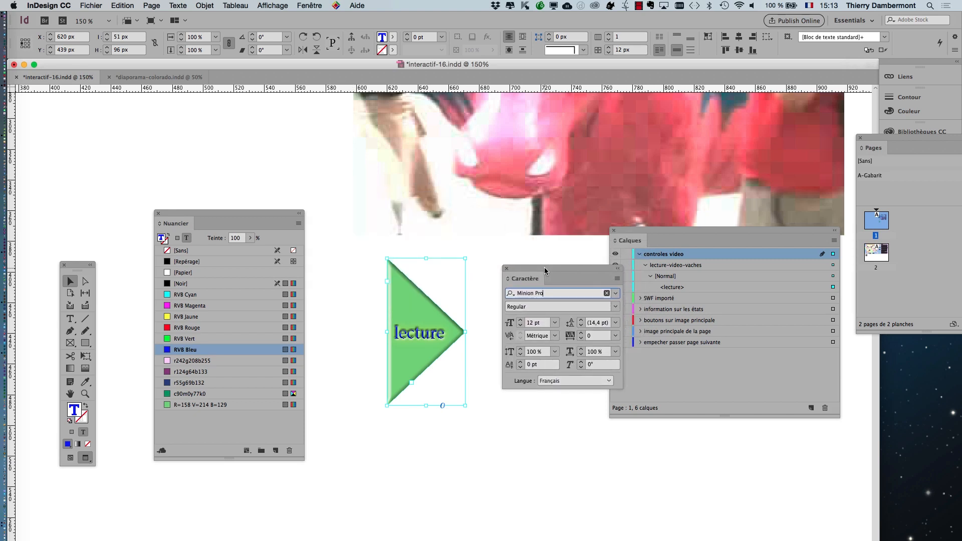
key(Down)
key(Down)
key(Down)
key(Down)
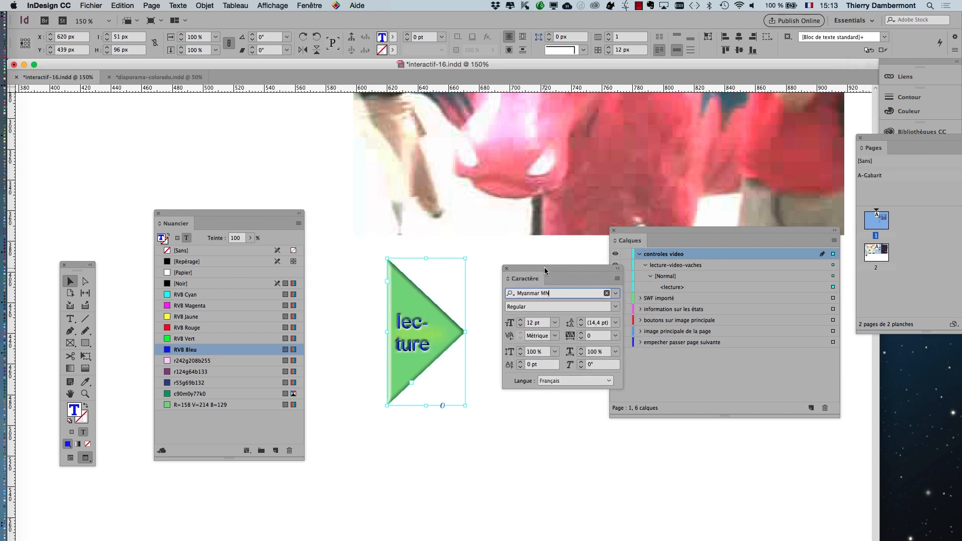
key(Down)
key(Down)
key(Down)
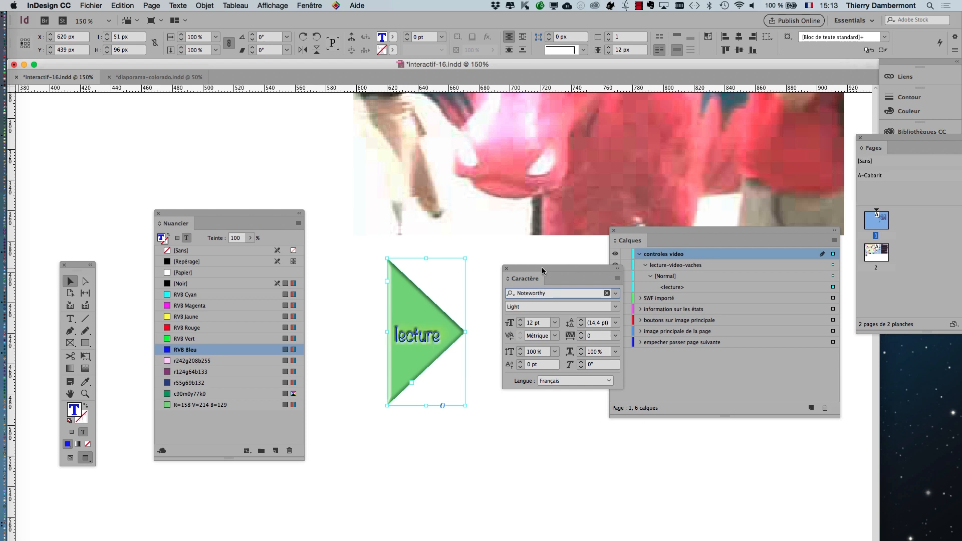
Step: Set the tracking of the "lecture" text to 50
drag(542, 271, 538, 323)
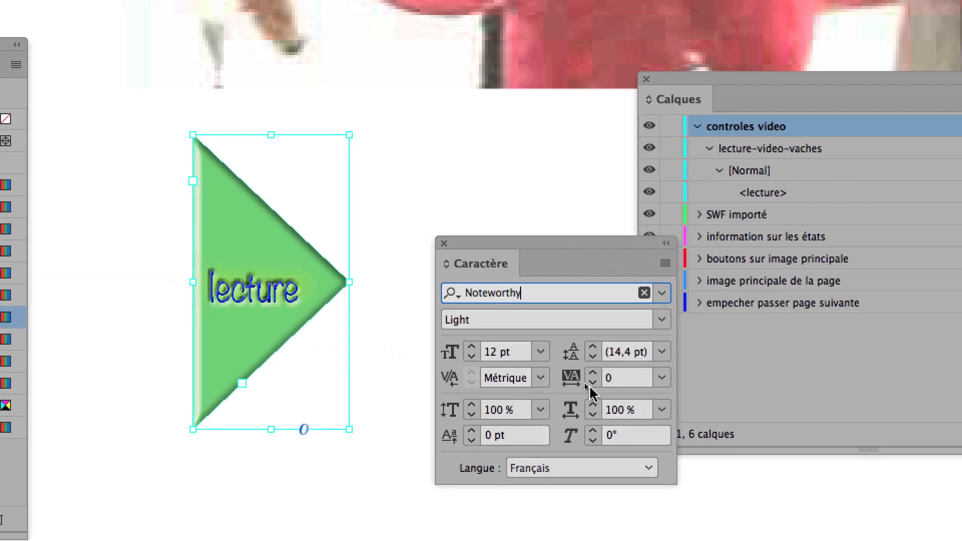
click(586, 376)
click(588, 381)
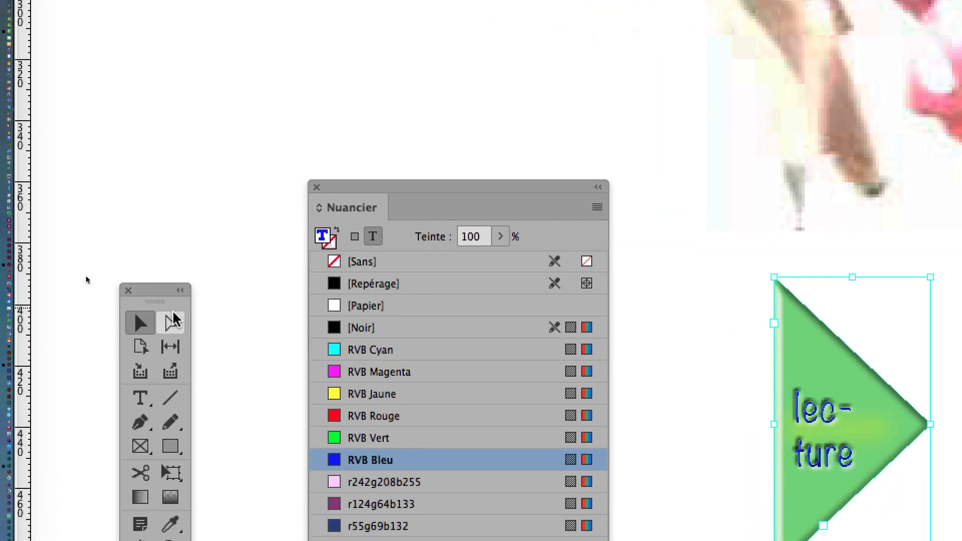
Step: Pull the triangle's tip outward with the Direct Selection tool, making the shape about 74 px wide
click(173, 319)
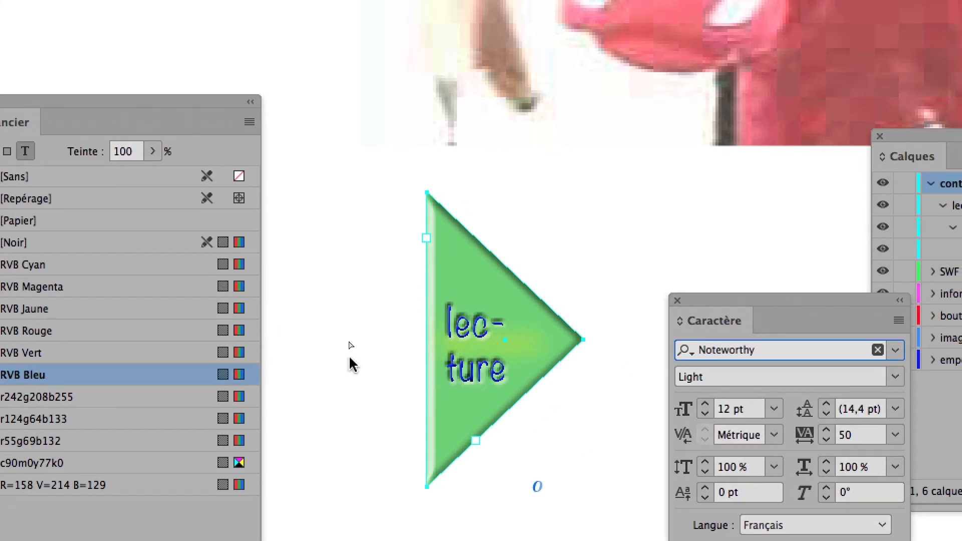
click(940, 448)
click(432, 350)
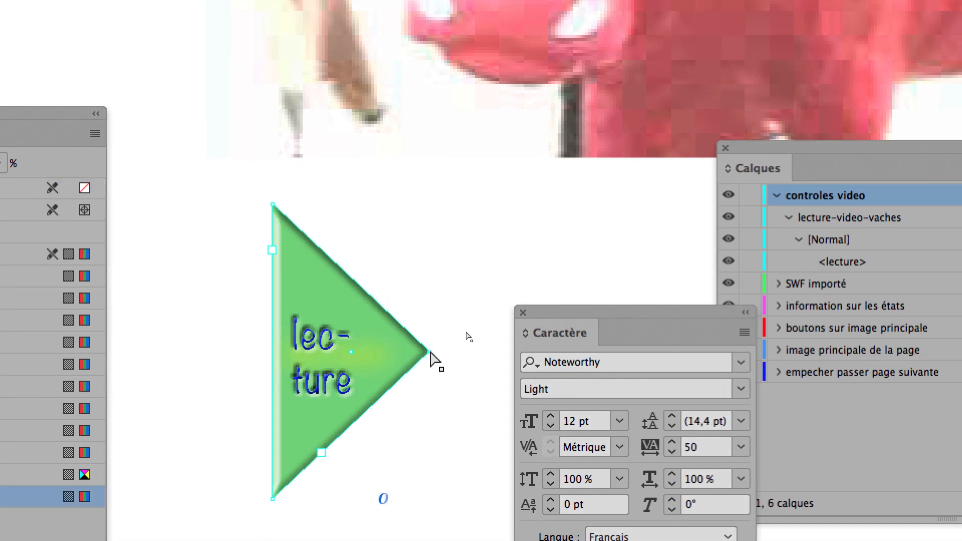
drag(432, 351, 457, 353)
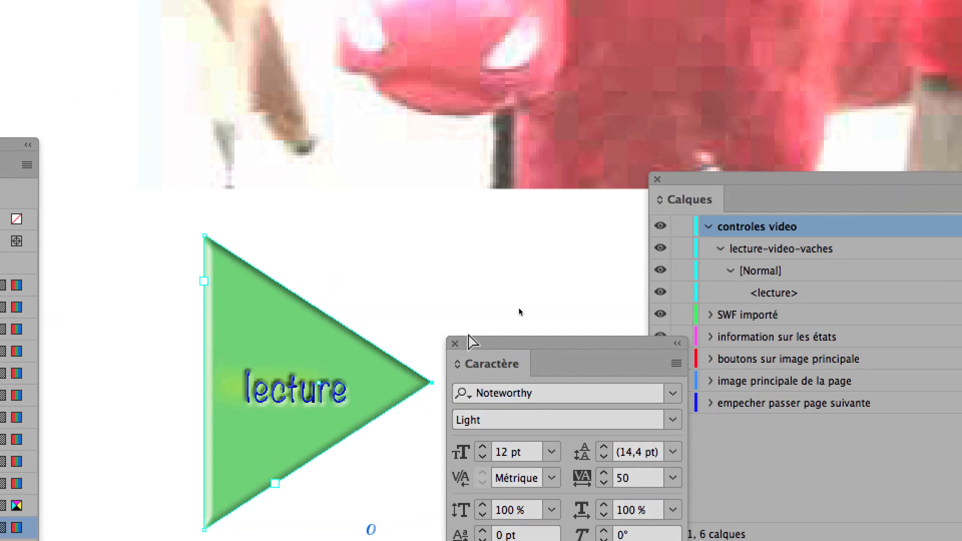
drag(498, 310, 588, 367)
click(455, 380)
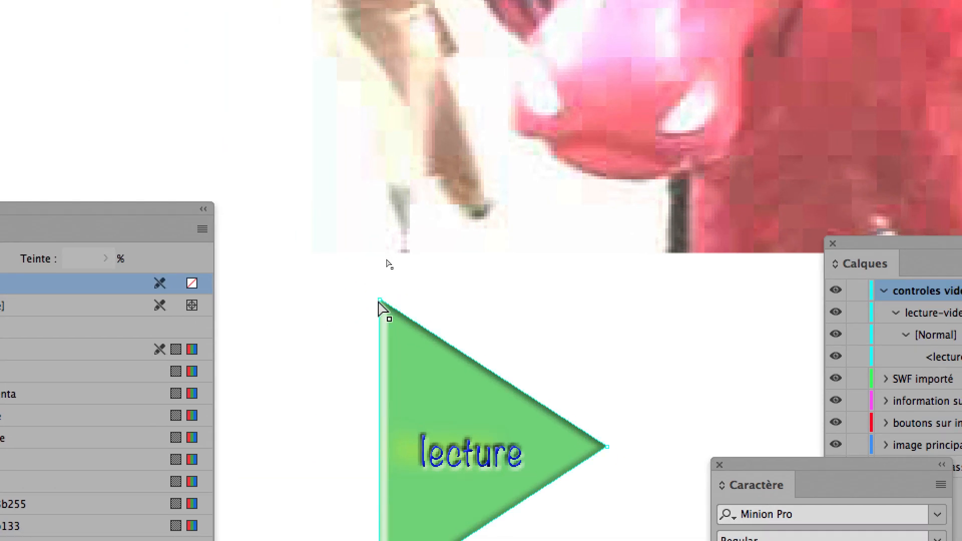
click(390, 376)
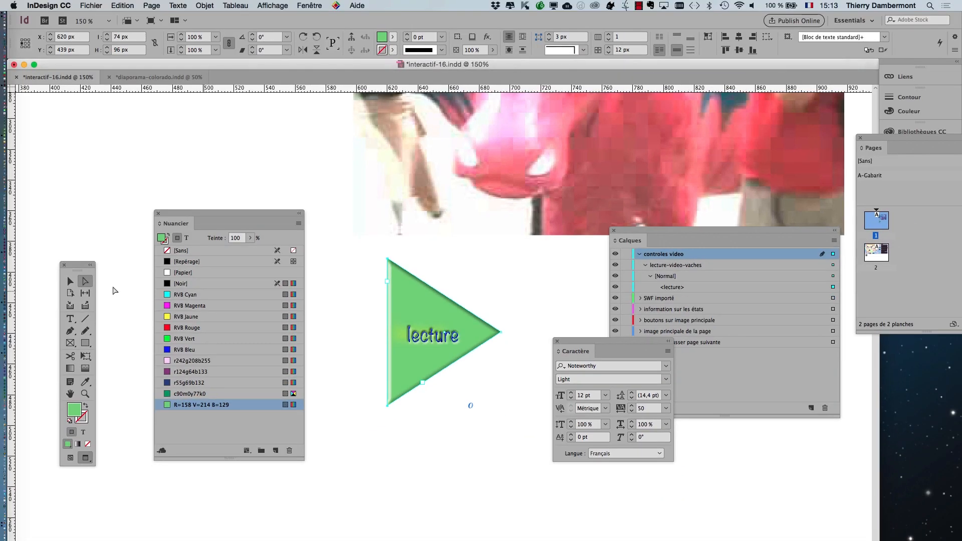
Step: Reduce the triangle's height evenly about its centre to about 76 px, undoing a first resize attempt
key(e)
key(v)
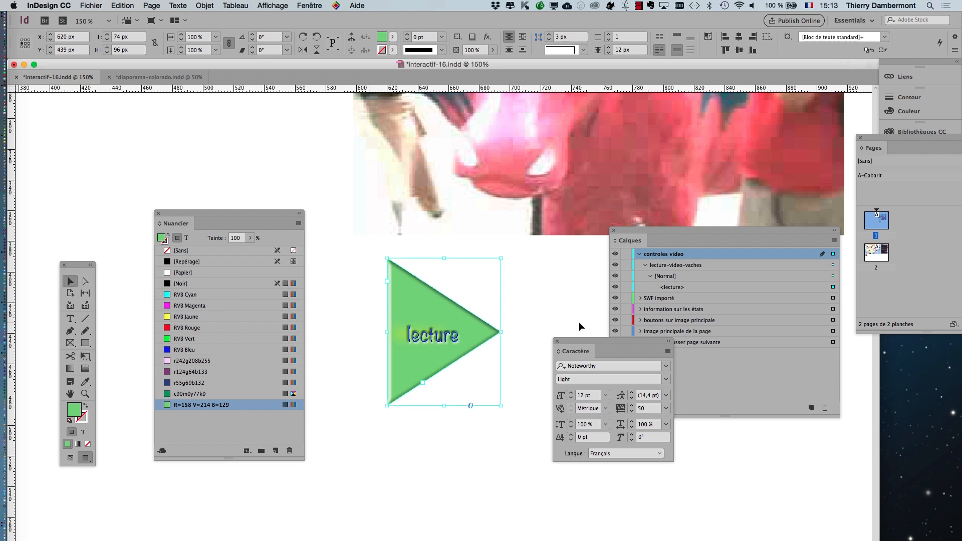
click(832, 290)
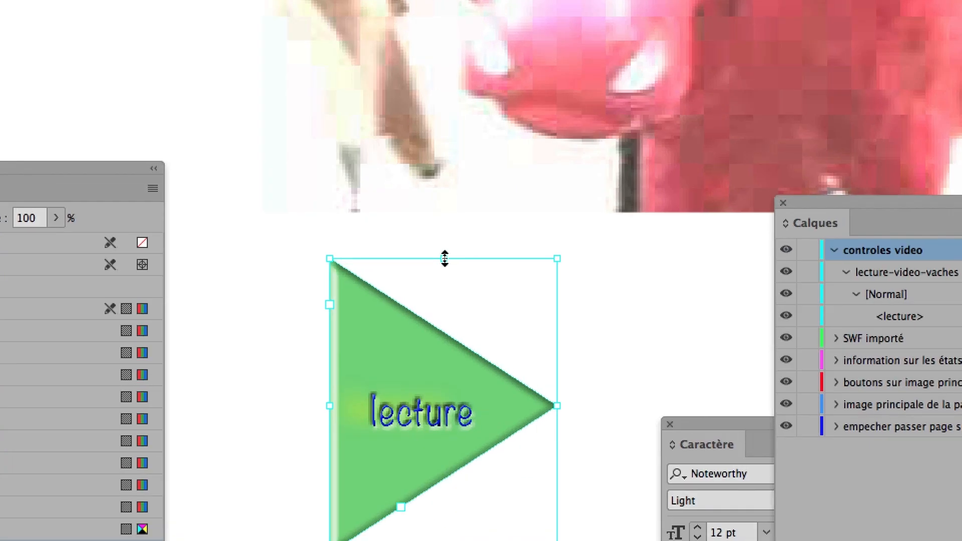
drag(445, 259, 447, 332)
key(super+z)
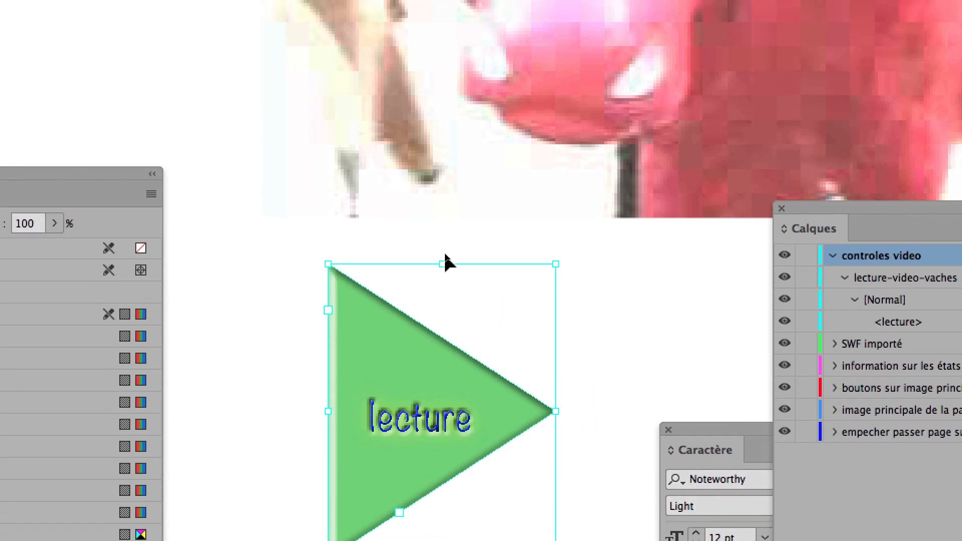
drag(442, 211, 442, 221)
mouse_move(444, 264)
mouse_down()
mouse_move(440, 296)
mouse_move(449, 246)
mouse_up()
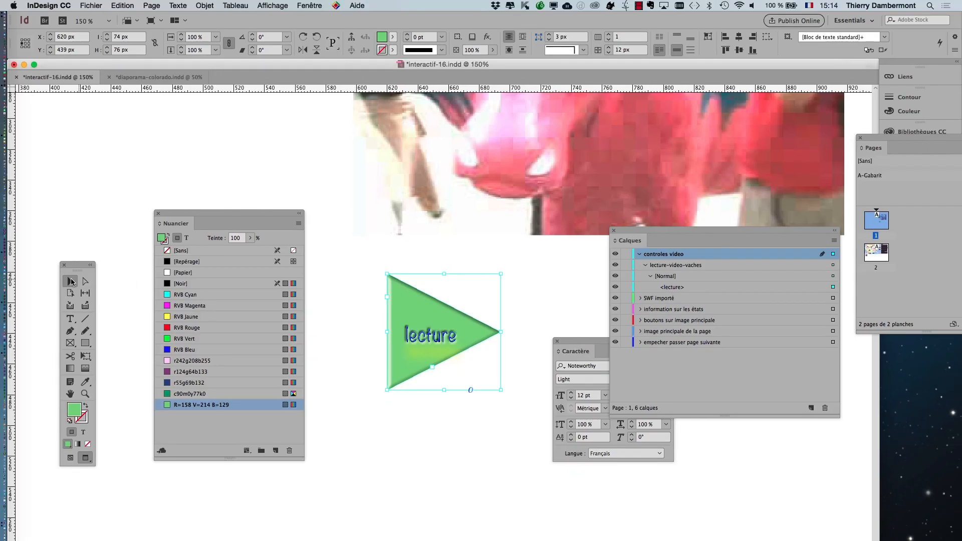
Step: Move the whole button just below the cow video, close the Calques and Caractère palettes, and deselect the button
click(441, 345)
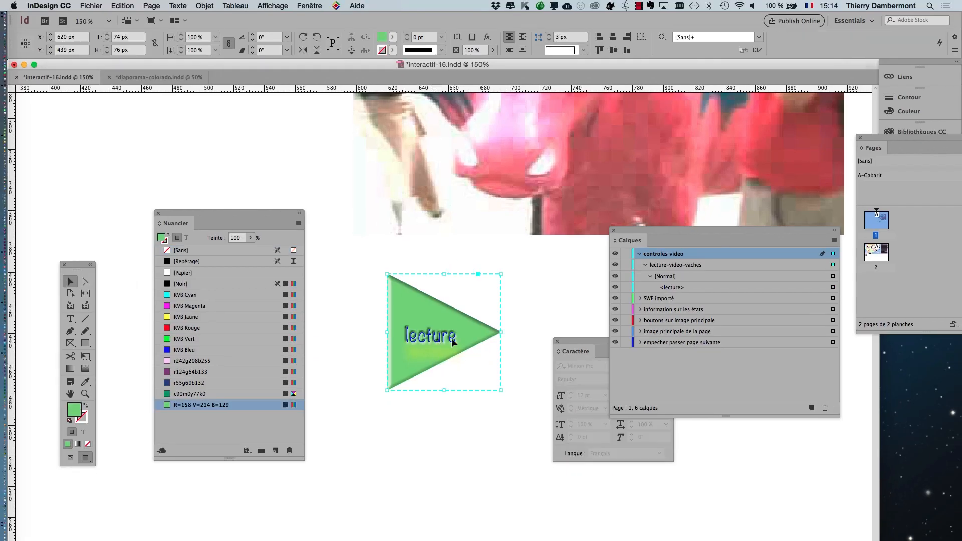
drag(452, 338, 425, 335)
scroll(473, 359, down, 3)
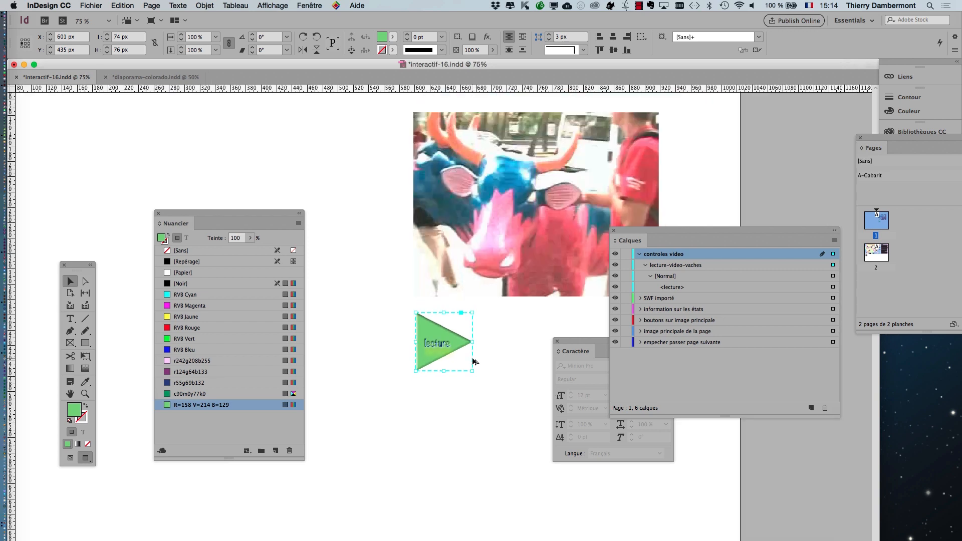
click(614, 231)
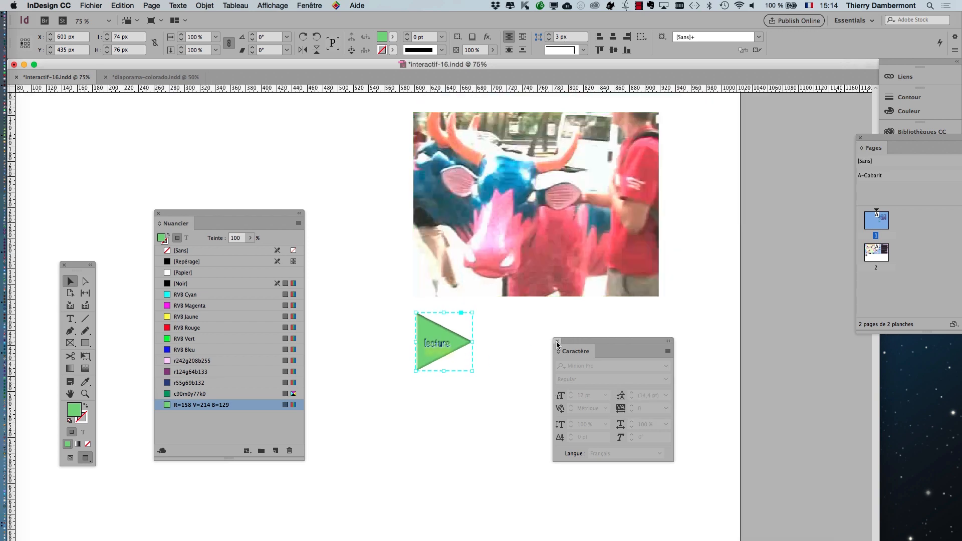
click(557, 342)
drag(458, 345, 487, 352)
click(569, 406)
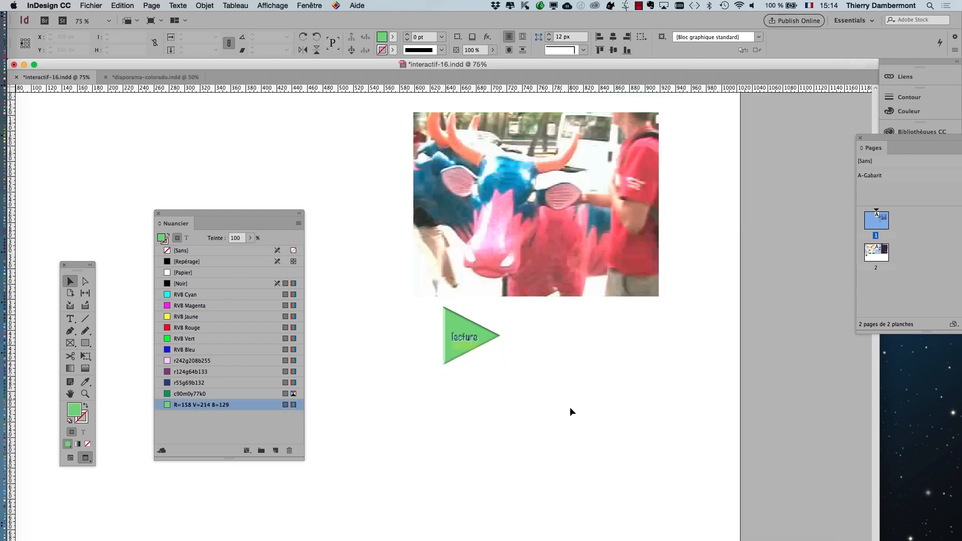
Step: Restore the default fill and stroke colours and close the Nuancier palette
key(d)
click(157, 214)
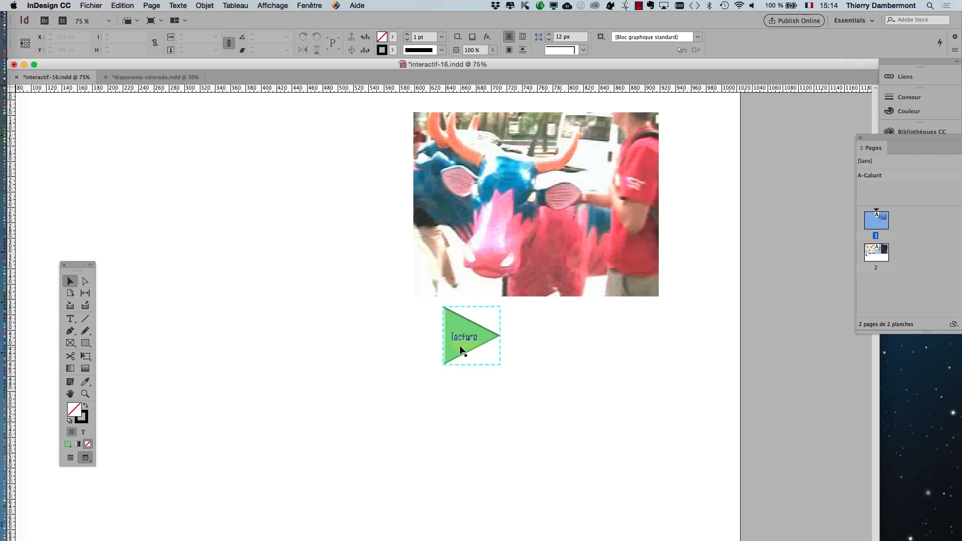
Step: Set the tracking of the "lecture" text in the triangle to 175, deselect the button, and shift the Caractère palette away from it
scroll(460, 346, up, 3)
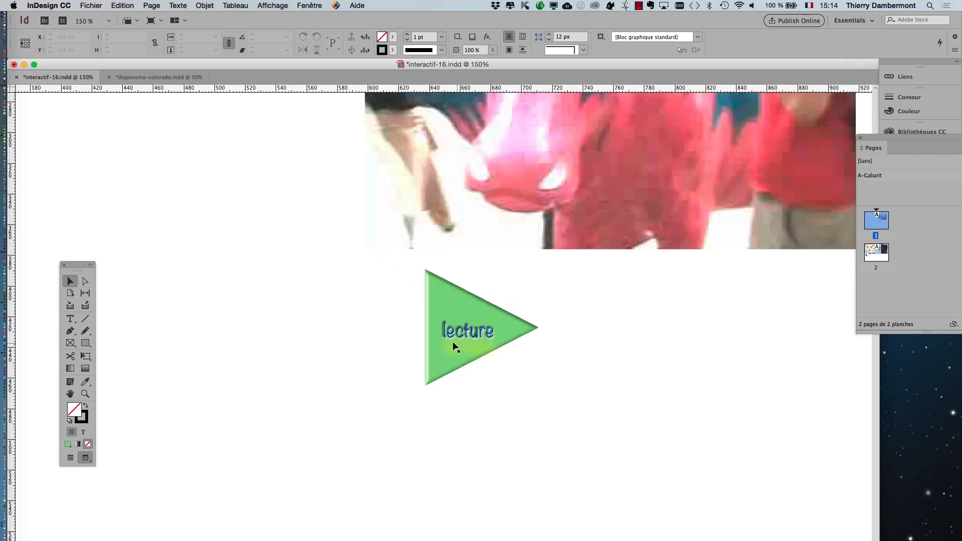
click(73, 323)
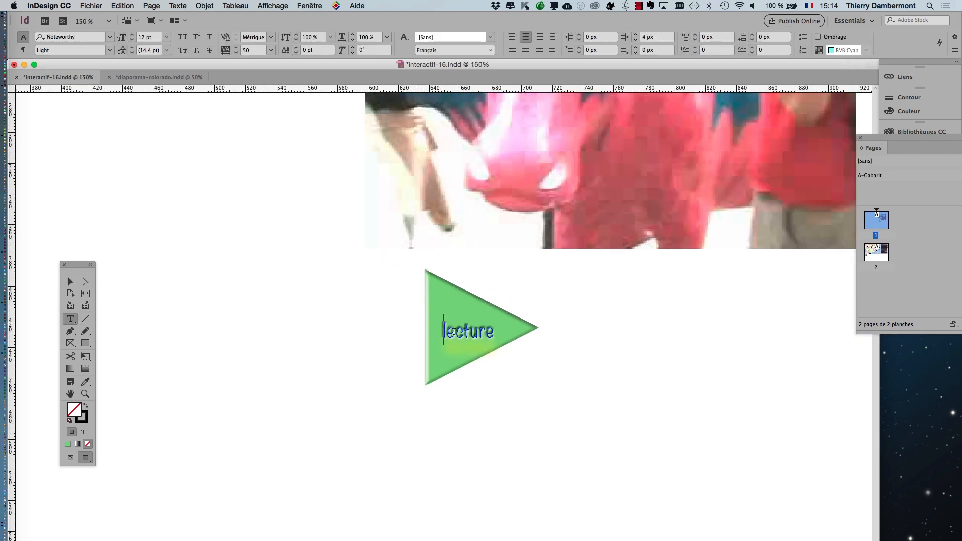
drag(442, 332, 531, 371)
click(170, 7)
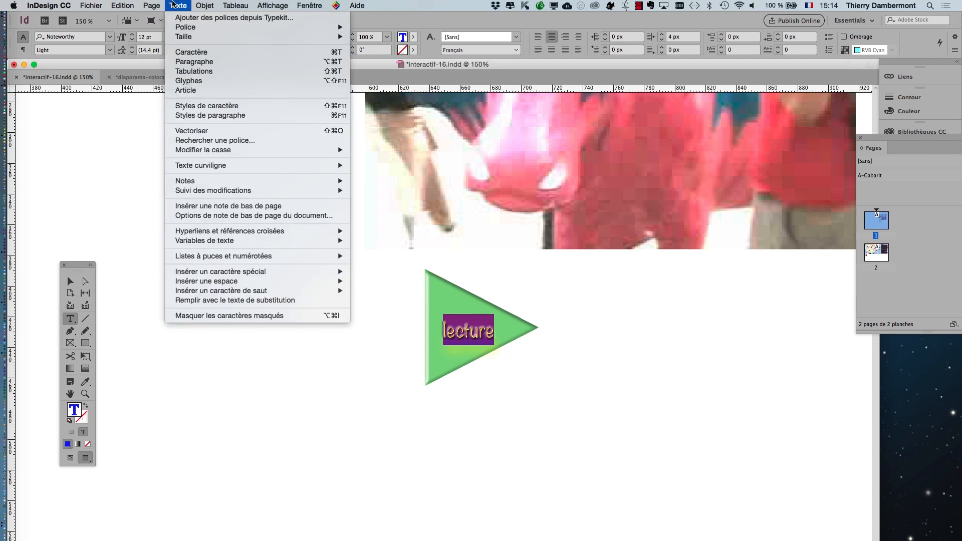
click(191, 53)
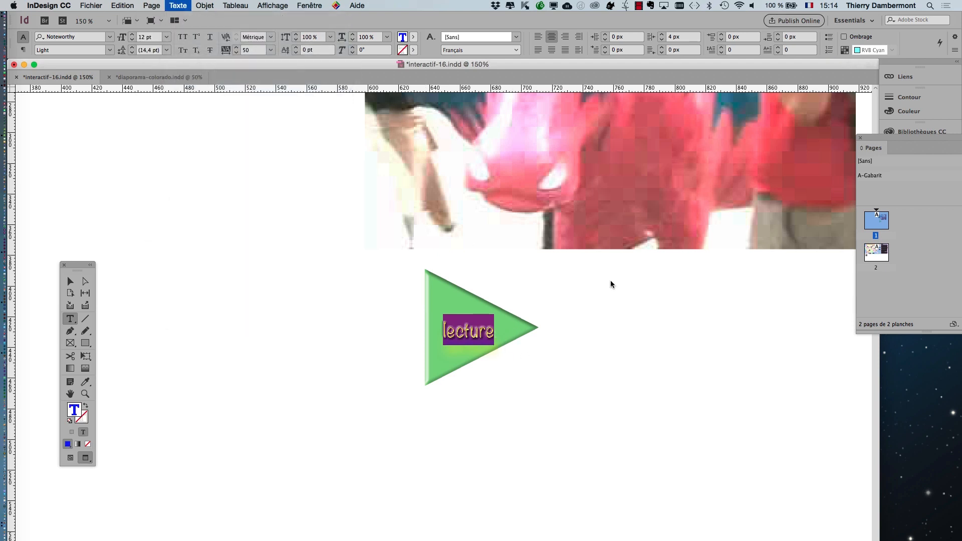
click(631, 406)
click(631, 406)
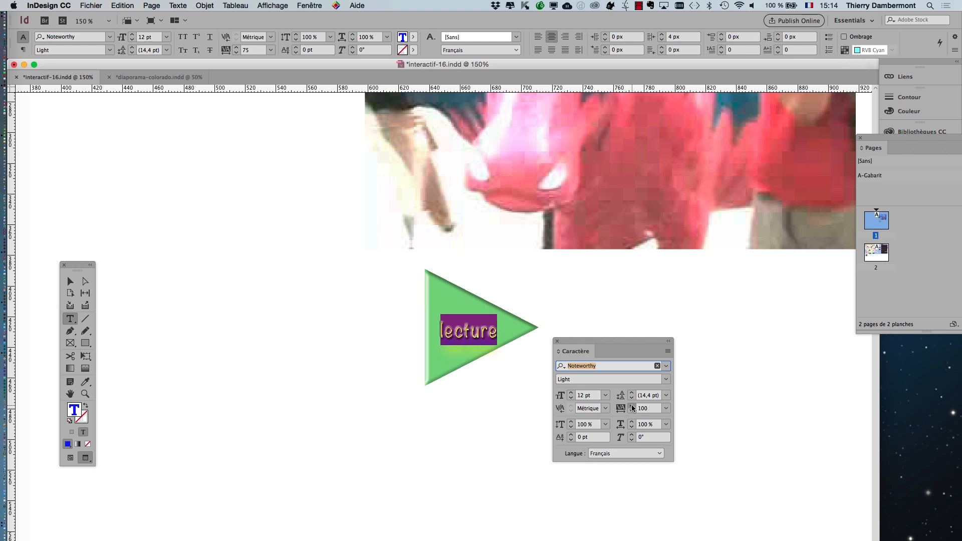
click(631, 406)
click(631, 406)
click(632, 406)
click(70, 281)
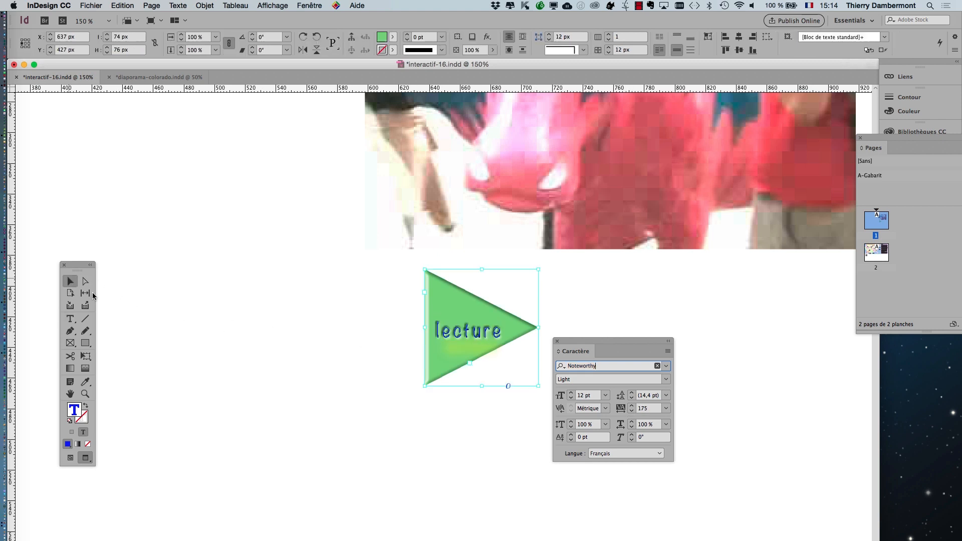
click(285, 382)
drag(596, 344, 652, 350)
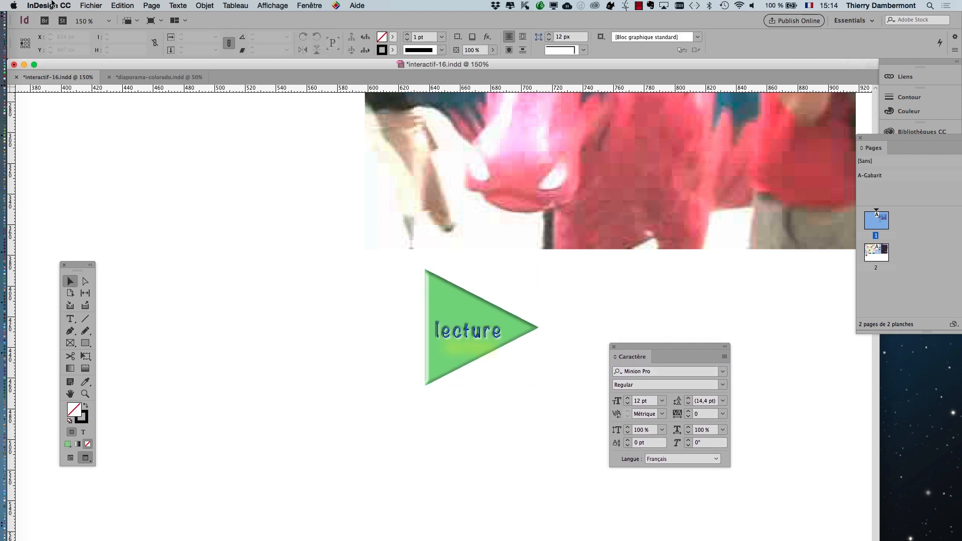
Step: Save the document as a new version named interactif-17.indd in the JOUR 6 IVE folder
click(91, 6)
click(121, 84)
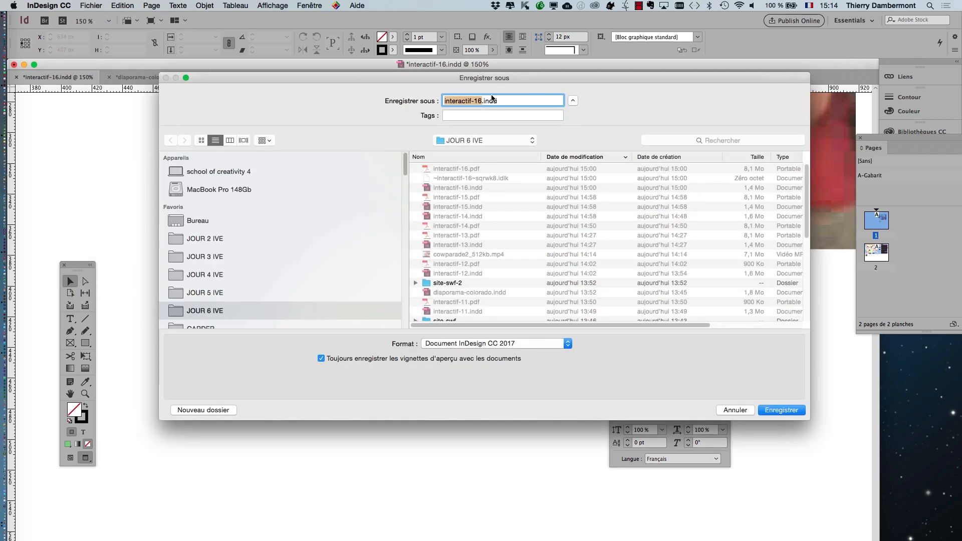
click(482, 101)
click(781, 410)
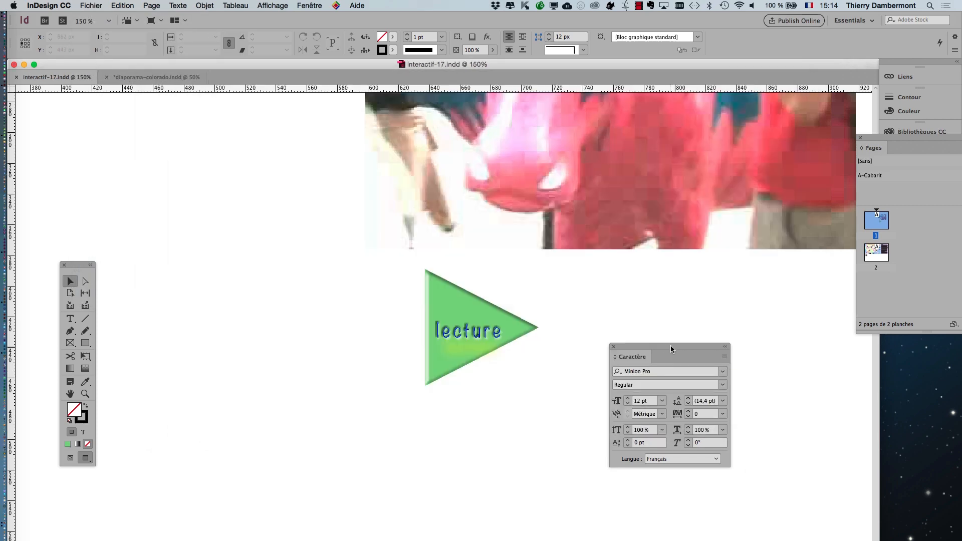
Step: Move the Caractère palette below the triangle button and display the page at 100%
drag(672, 347, 480, 477)
key(super+1)
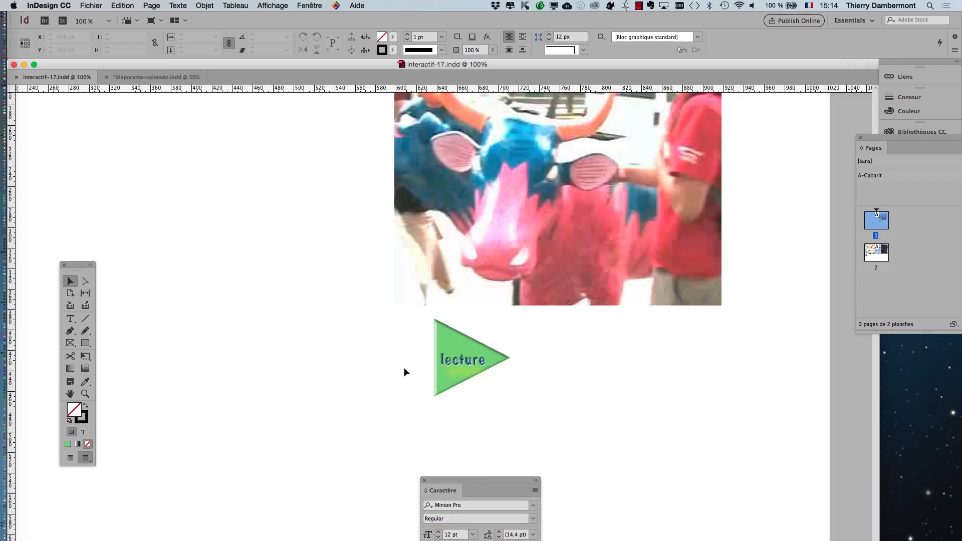